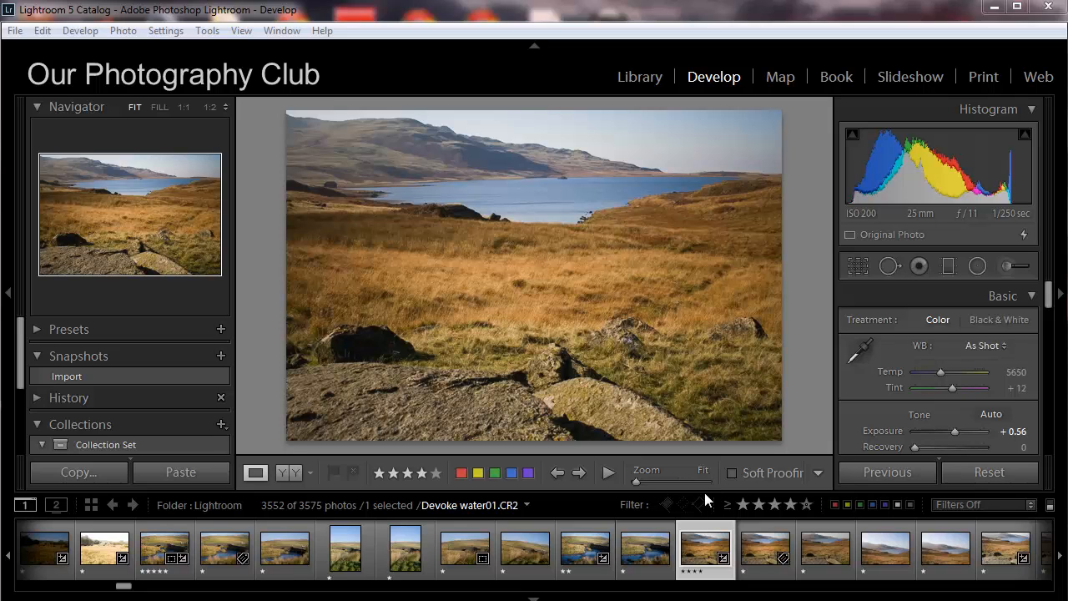
# Open the Devoke water01.CR2 photo from Lightroom for editing in Viveza 2.
pyautogui.rightClick(705, 544)
pyautogui.moveTo(768, 177)
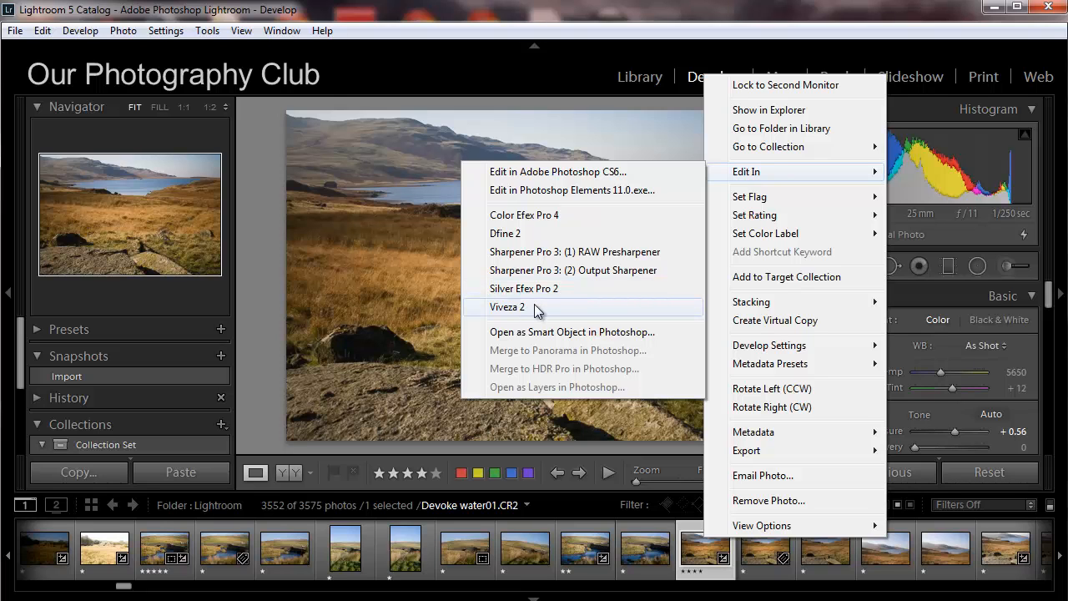
pyautogui.click(508, 307)
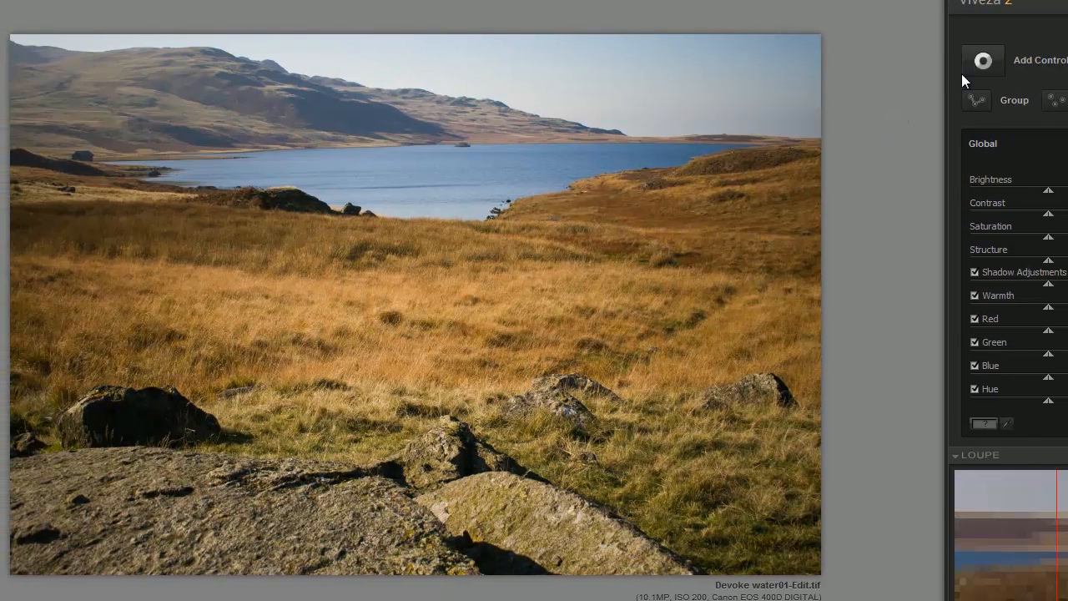
# Shape the RGB curve in Levels and Curves to lift the brighter tones and darken the shadows, and compare the preview before and after.
pyautogui.click(981, 61)
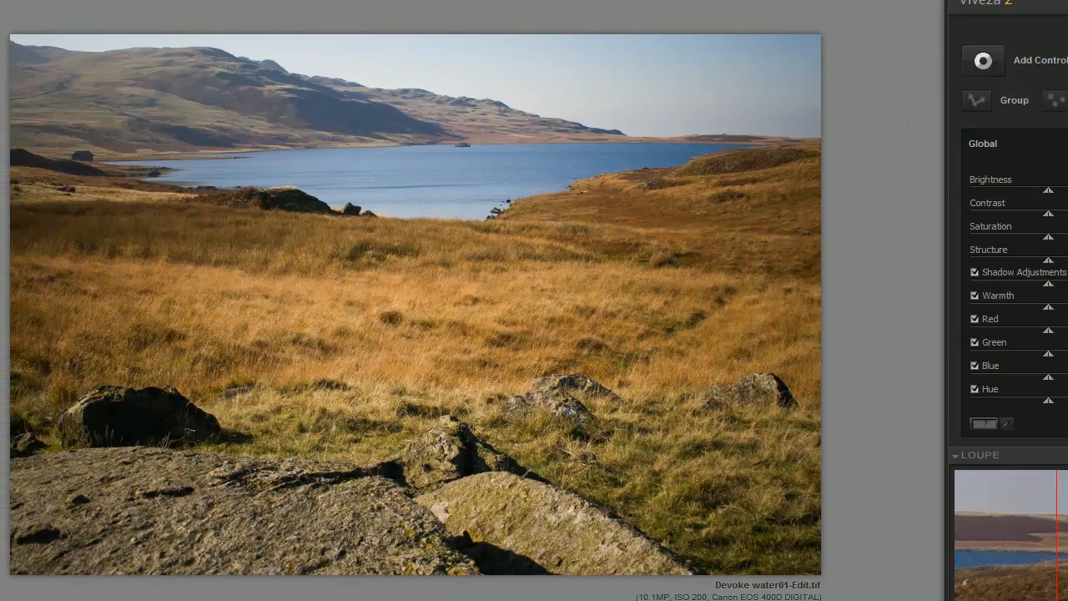
pyautogui.scroll(-3, 1008, 227)
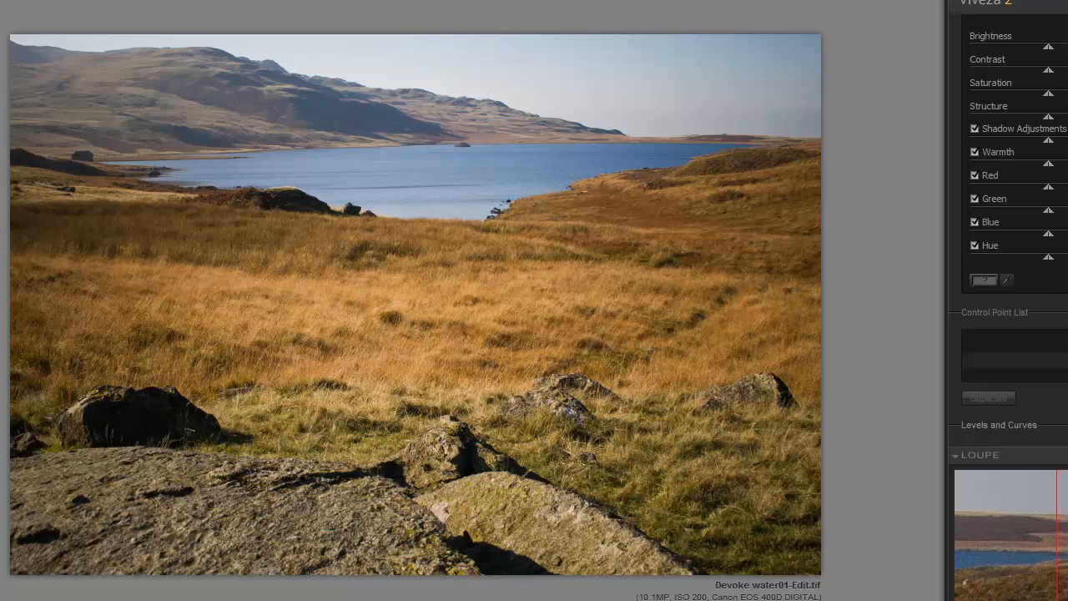
pyautogui.click(1000, 426)
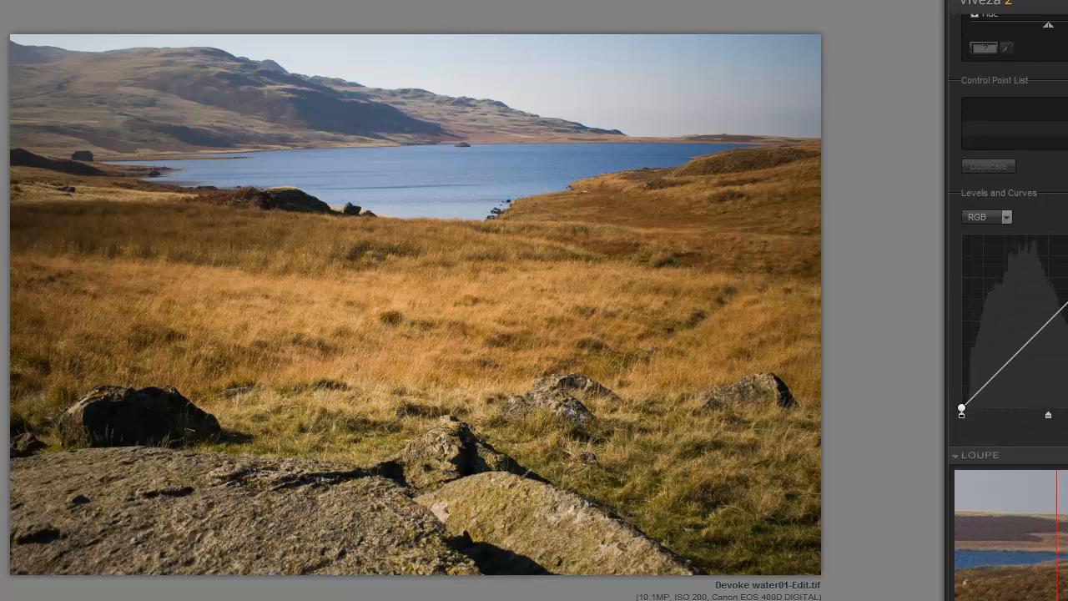
pyautogui.moveTo(1066, 307); pyautogui.dragTo(1066, 296)
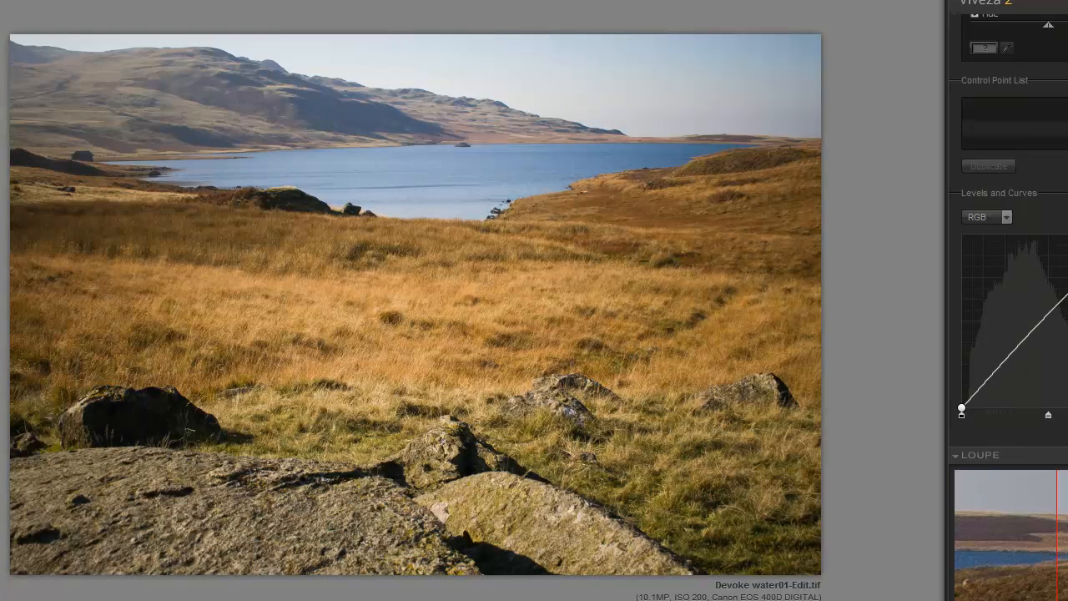
pyautogui.moveTo(989, 378); pyautogui.dragTo(993, 386)
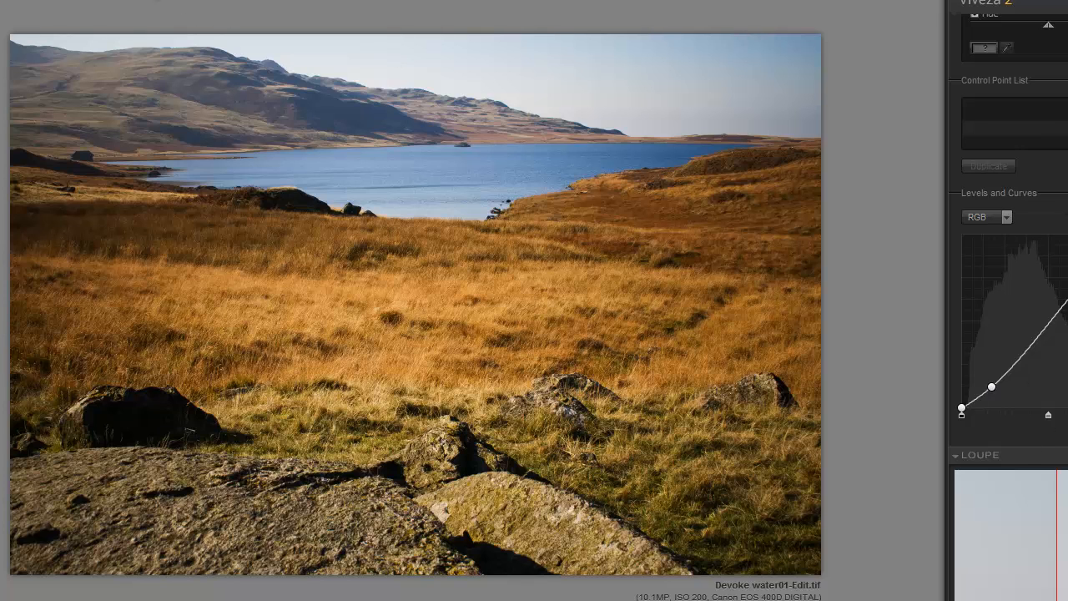
pyautogui.click(156, 0)
pyautogui.click(156, 0)
pyautogui.click(156, 0)
pyautogui.click(156, 0)
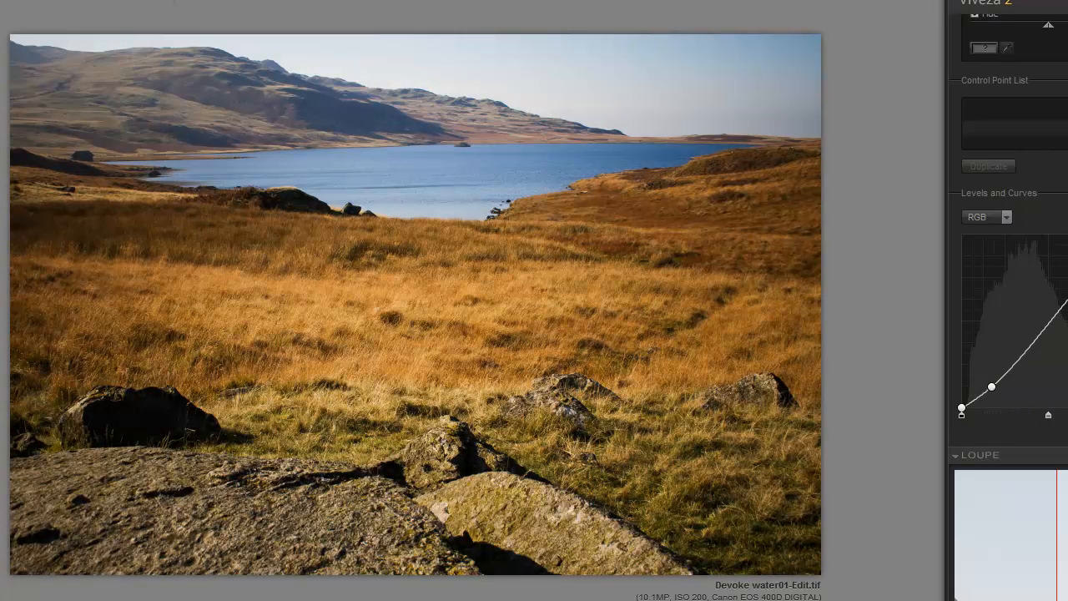
# Add a control point on the large rock in the photo's left foreground.
pyautogui.scroll(5, 1010, 225)
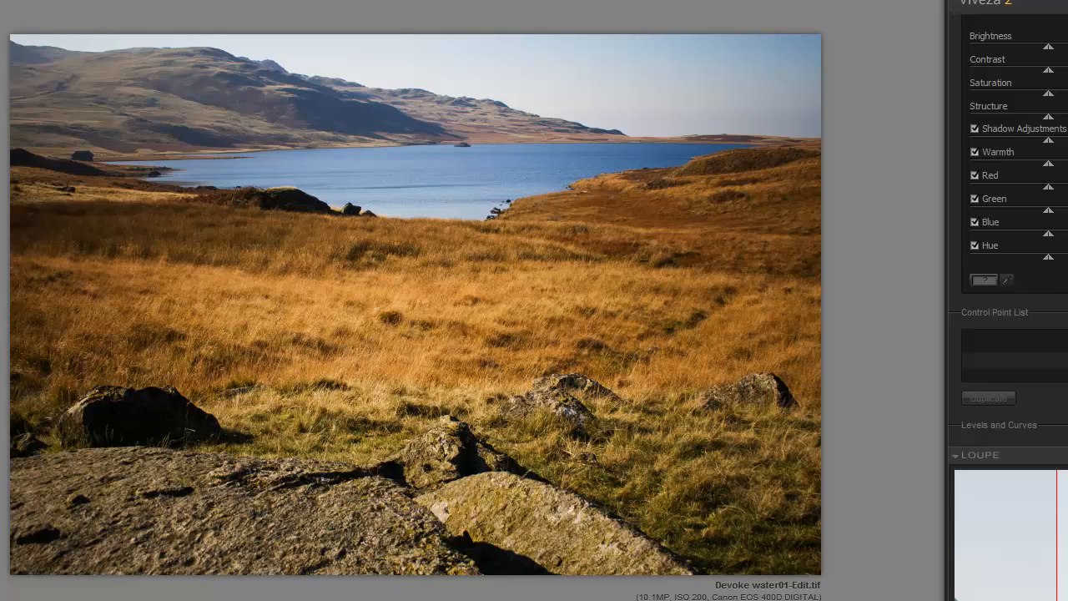
pyautogui.scroll(3, 1008, 240)
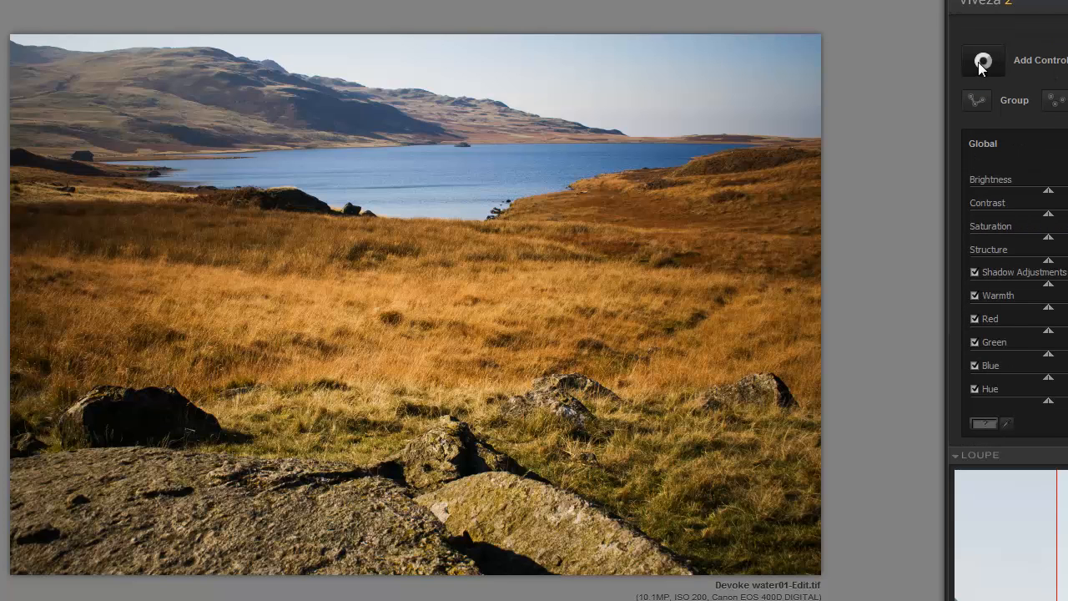
pyautogui.click(983, 64)
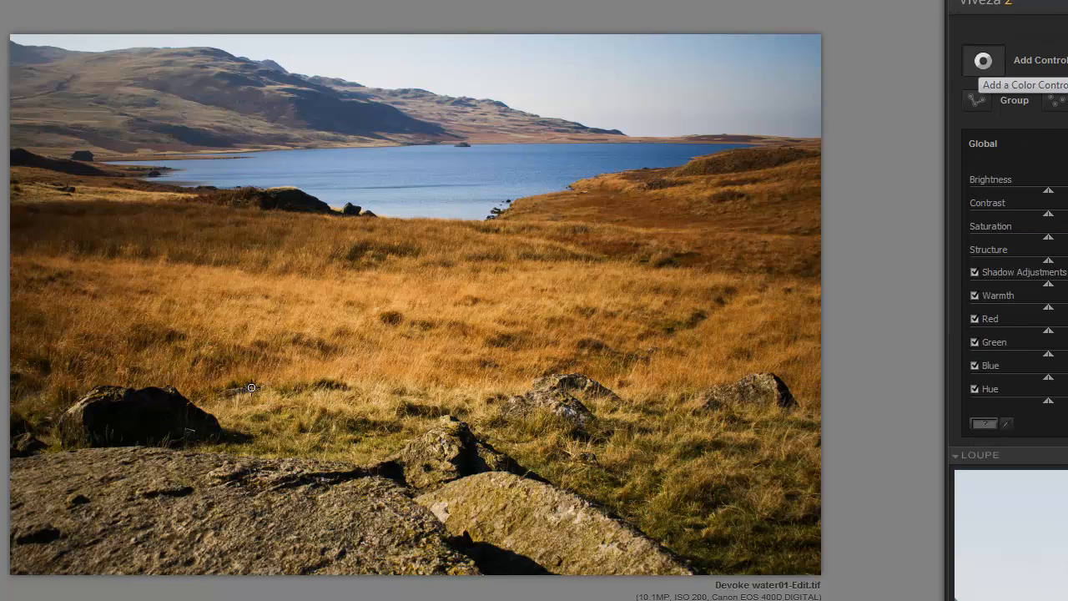
pyautogui.click(177, 513)
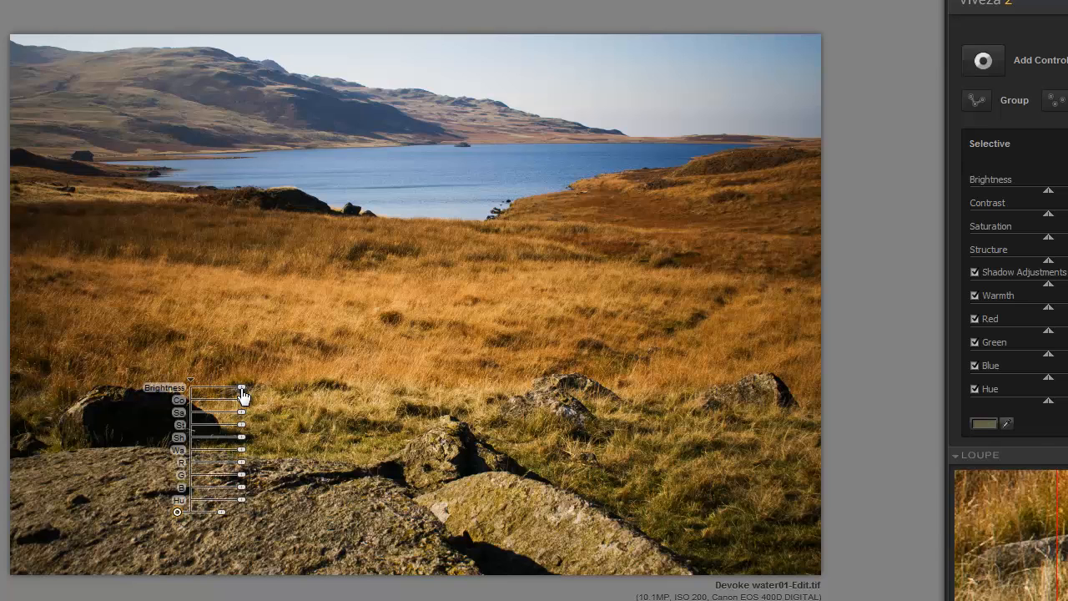
# Set the rock control point's brightness to -15%, size to 32%, contrast to 9%, saturation to -17% and structure to -2%.
pyautogui.moveTo(241, 396); pyautogui.dragTo(236, 399)
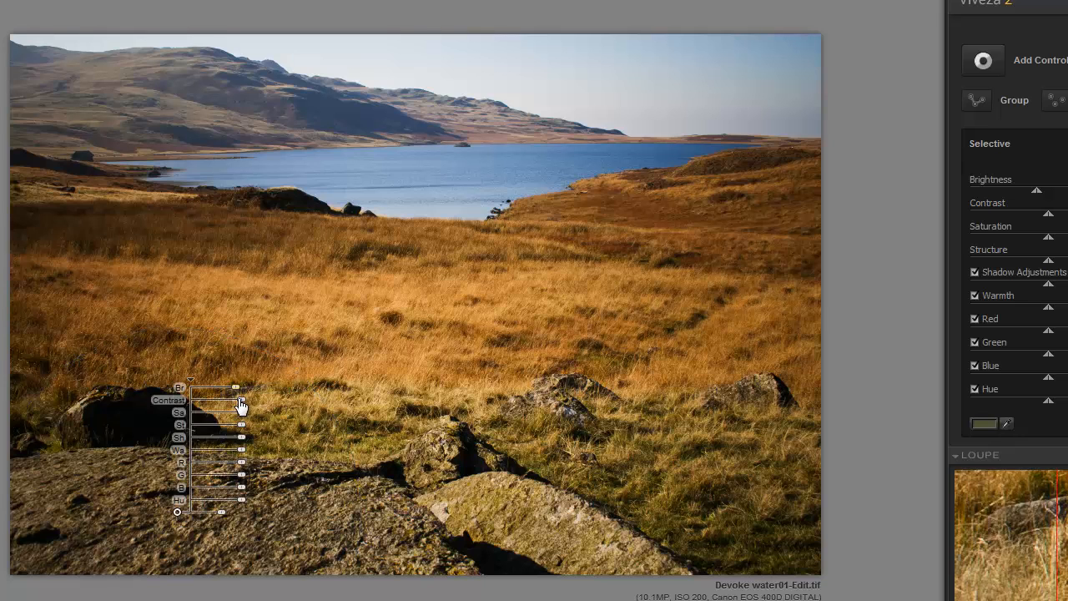
pyautogui.moveTo(222, 514)
pyautogui.mouseDown()
pyautogui.moveTo(235, 518)
pyautogui.moveTo(226, 517)
pyautogui.mouseUp()
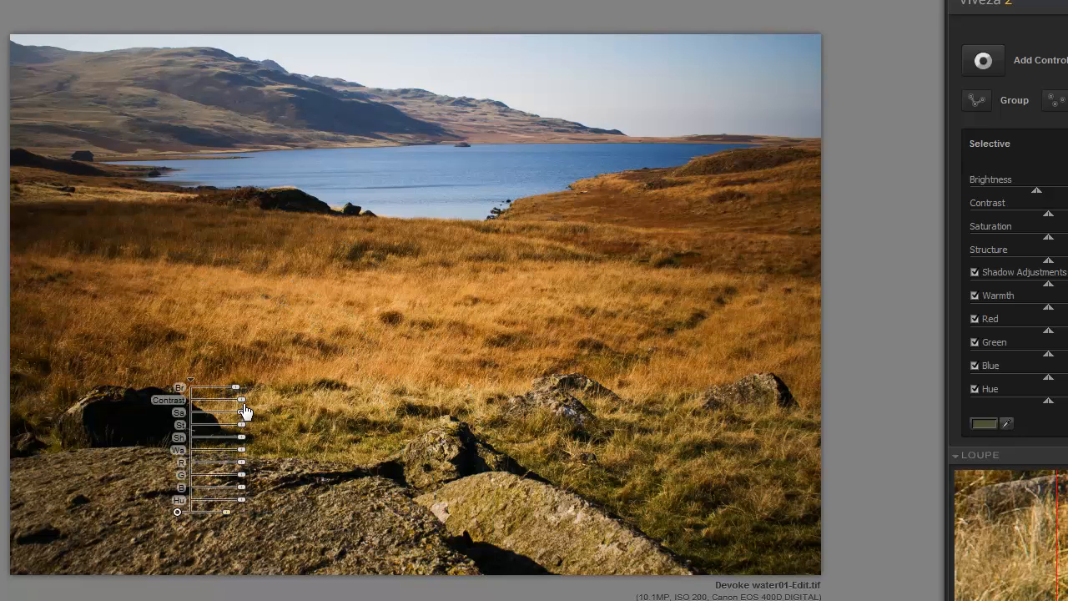
pyautogui.moveTo(241, 411)
pyautogui.mouseDown()
pyautogui.moveTo(250, 415)
pyautogui.moveTo(229, 414)
pyautogui.moveTo(268, 414)
pyautogui.moveTo(236, 425)
pyautogui.moveTo(257, 434)
pyautogui.moveTo(191, 449)
pyautogui.moveTo(239, 437)
pyautogui.mouseUp()
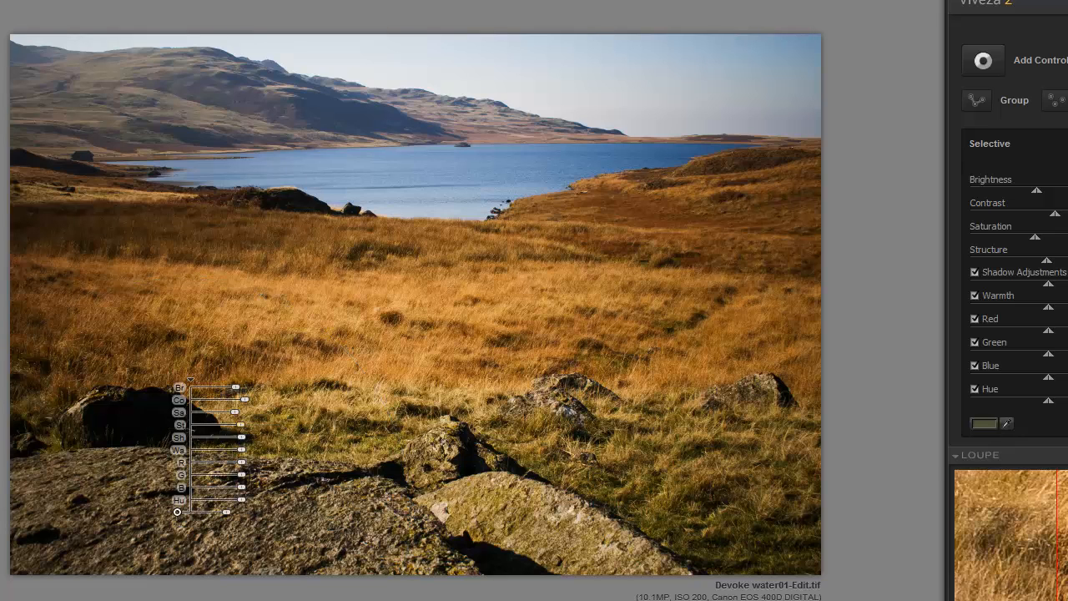
# Move the rock control point slightly lower to refine its selection, using its mask display as a guide.
pyautogui.scroll(-1, 1015, 284)
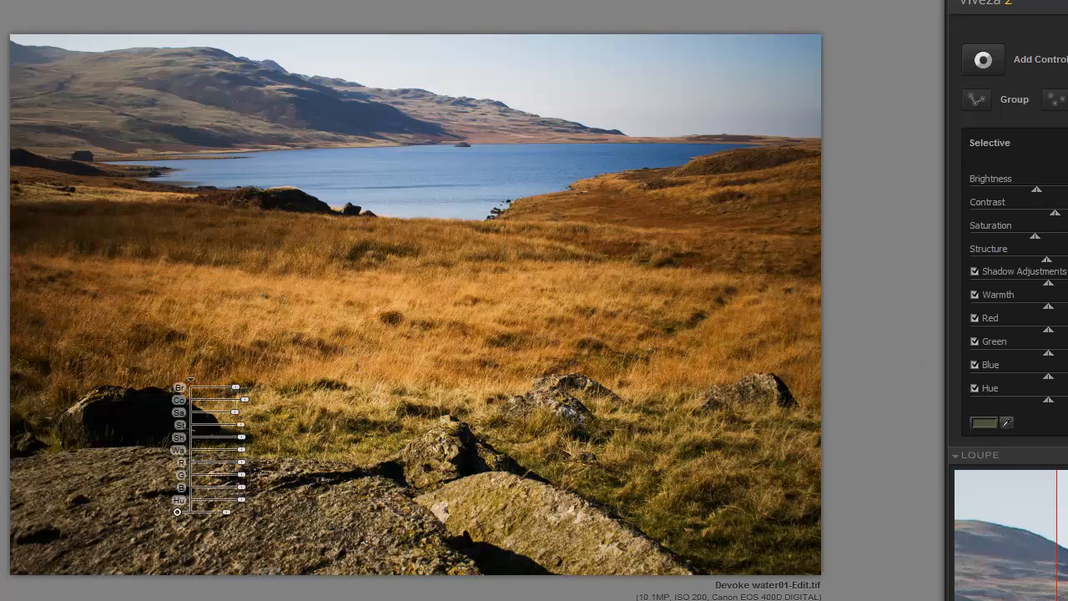
pyautogui.scroll(-4, 1015, 284)
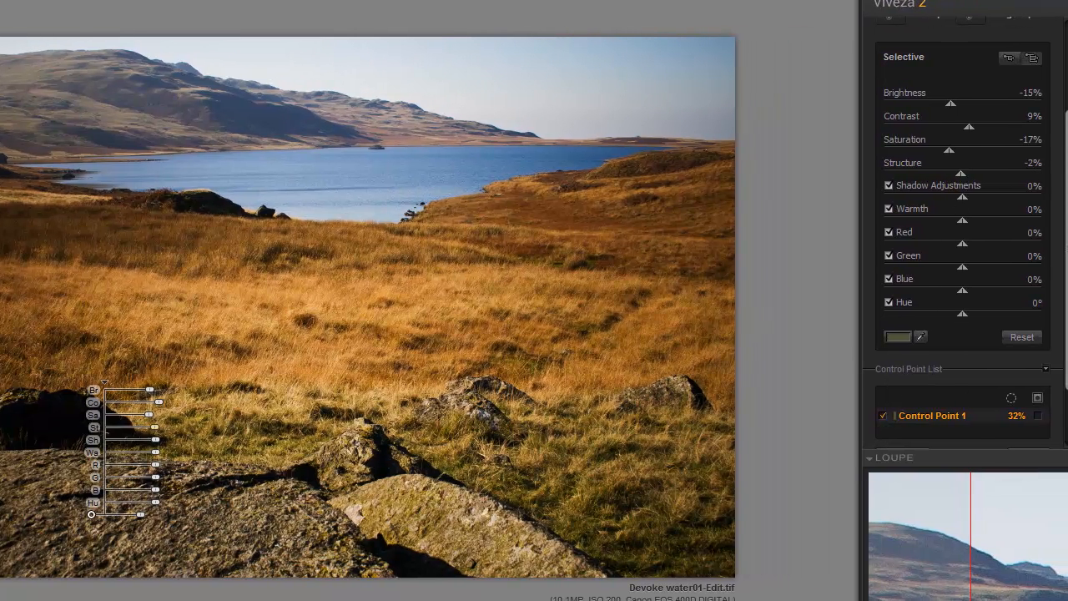
pyautogui.click(1038, 415)
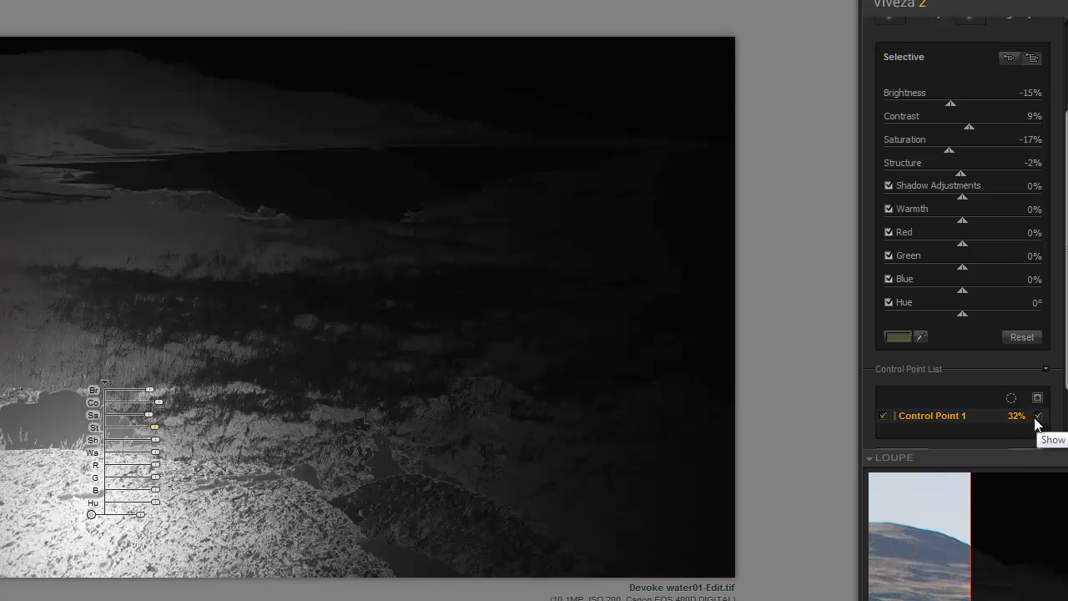
pyautogui.click(89, 517)
pyautogui.moveTo(90, 519); pyautogui.dragTo(89, 526)
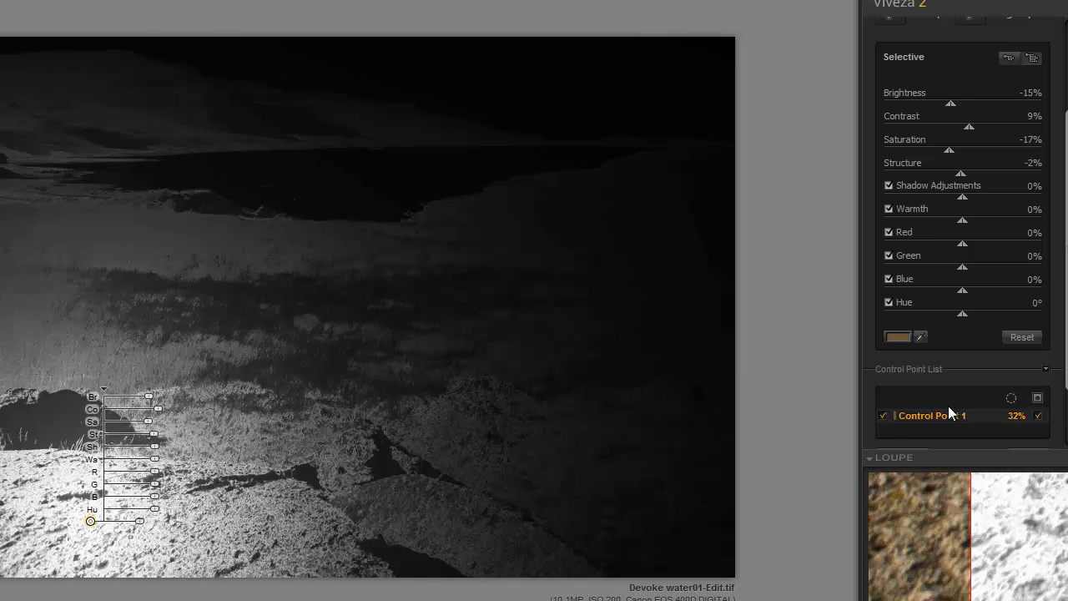
pyautogui.click(1039, 416)
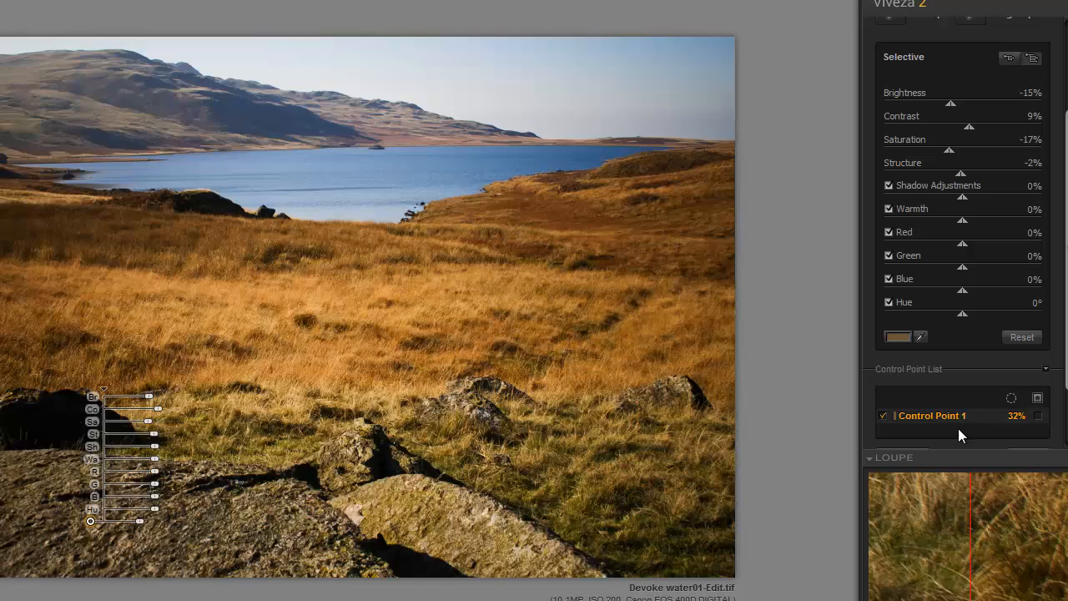
# Compare the photo with and without the effect of the rock control point.
pyautogui.click(883, 416)
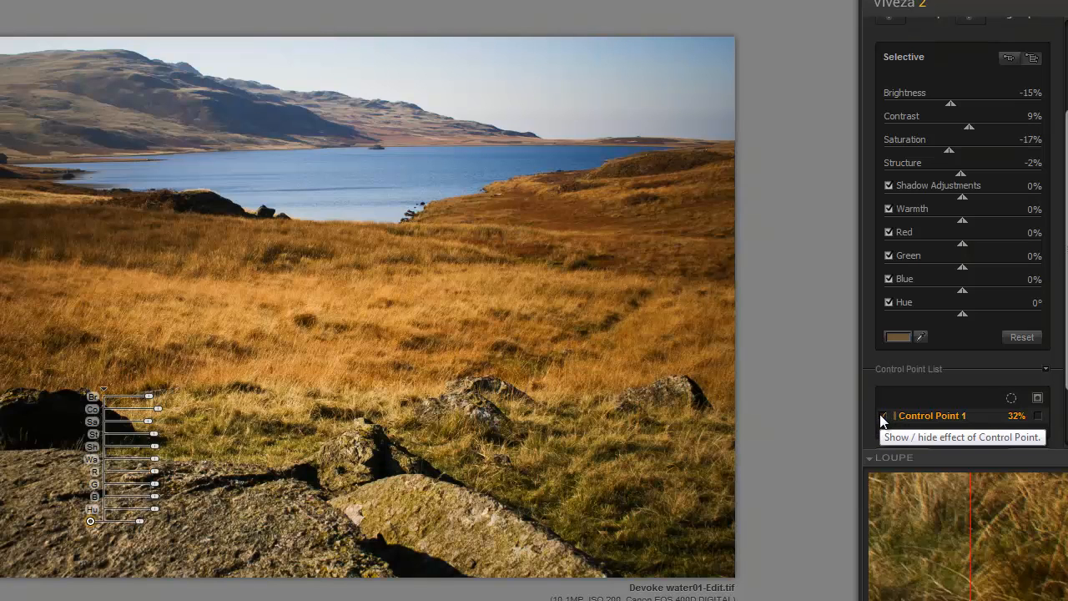
pyautogui.click(883, 416)
pyautogui.click(883, 417)
pyautogui.click(883, 417)
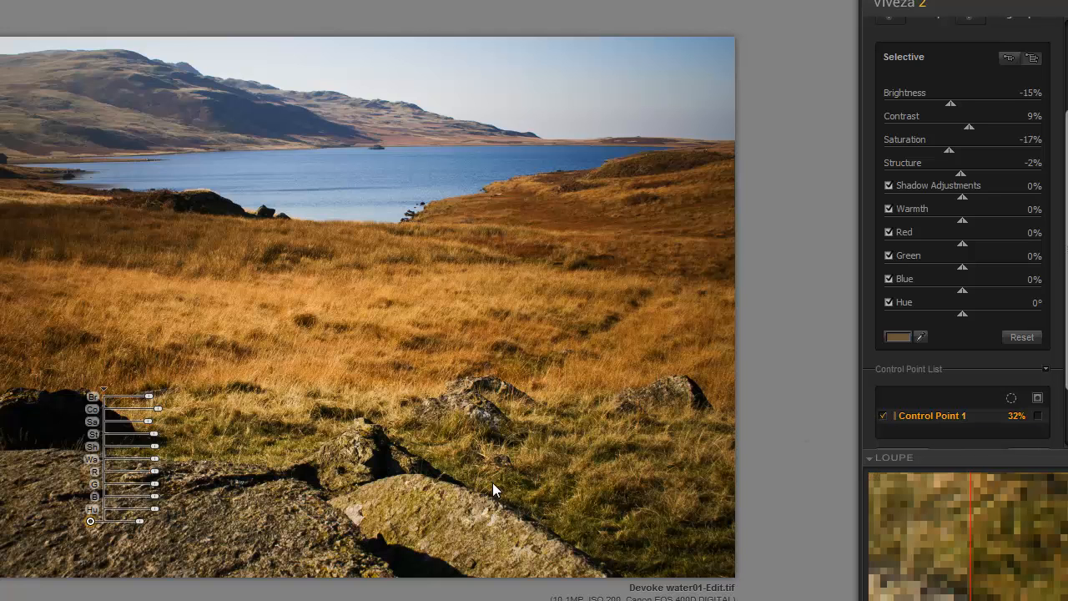
pyautogui.click(471, 338)
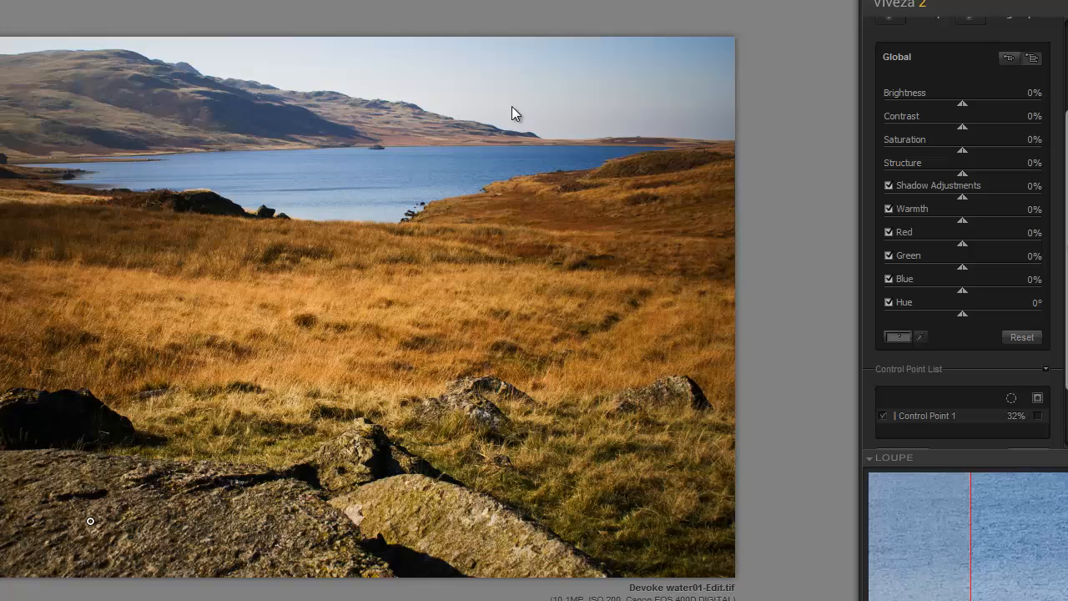
# Add a control point in the sky above the end of the hills, with brightness at -36% and size at 48%.
pyautogui.scroll(3, 1066, 109)
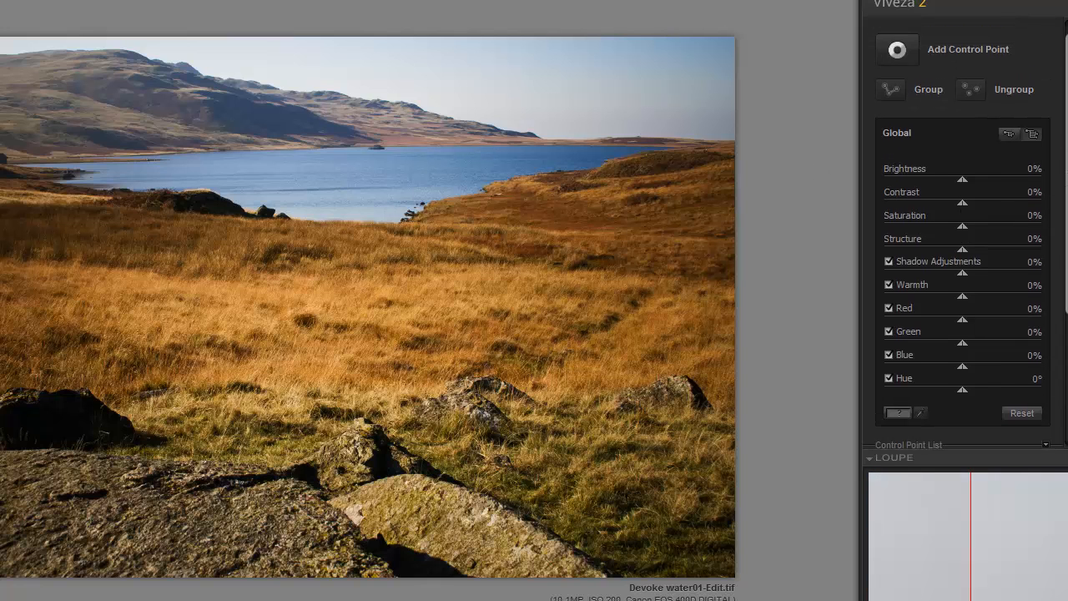
pyautogui.click(898, 59)
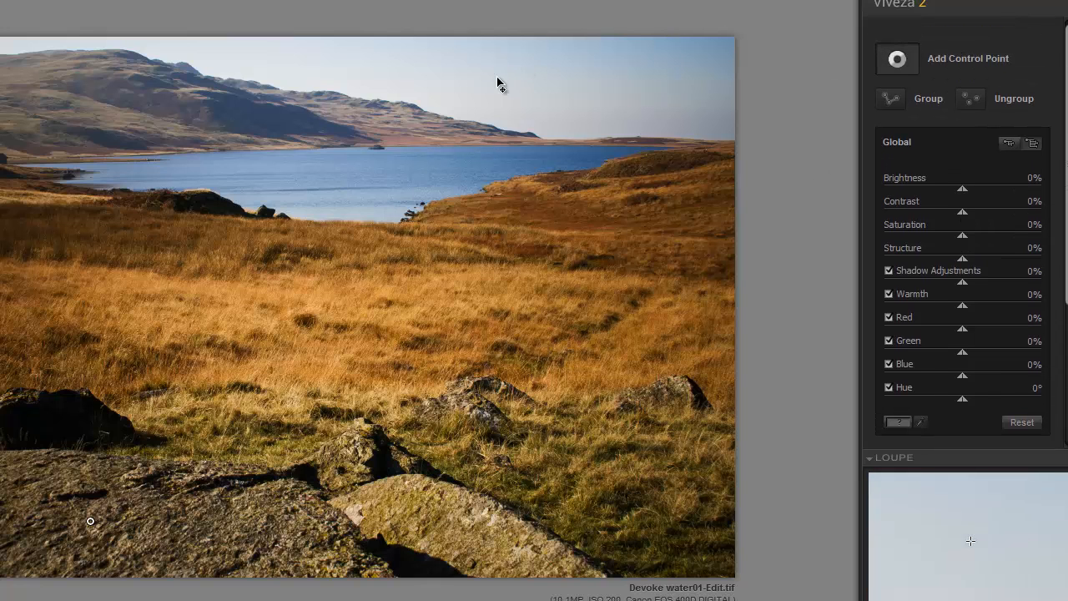
pyautogui.click(497, 77)
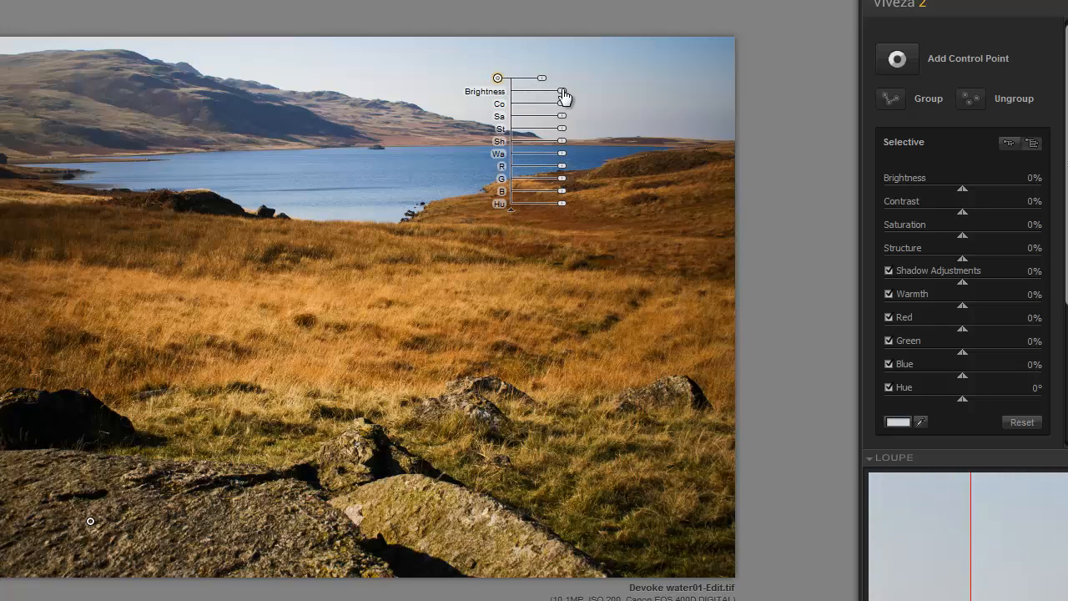
pyautogui.moveTo(563, 91); pyautogui.dragTo(551, 91)
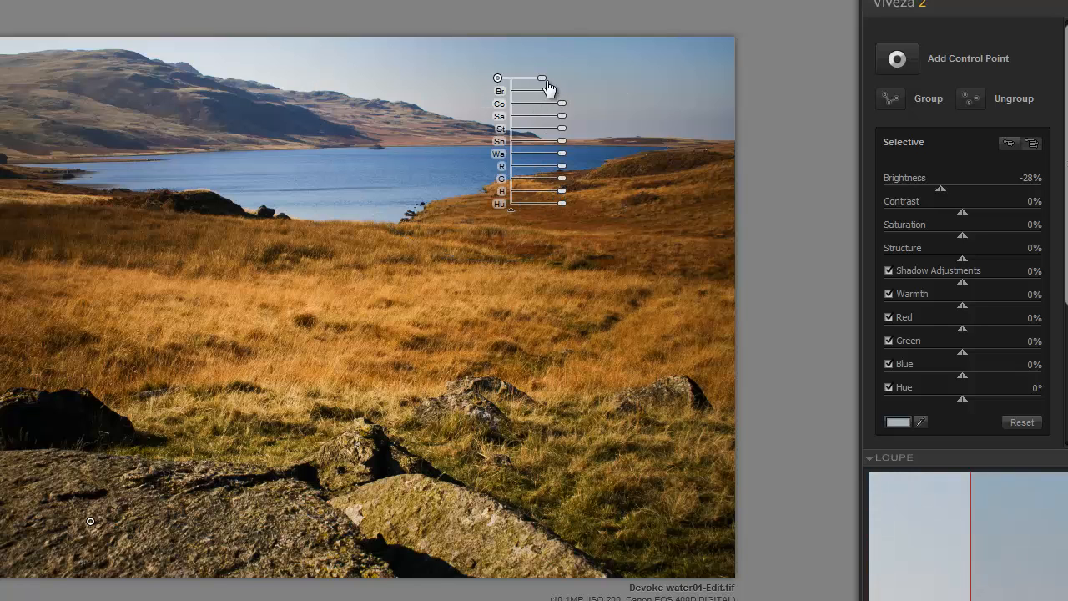
pyautogui.moveTo(545, 87); pyautogui.dragTo(465, 60)
pyautogui.moveTo(464, 60)
pyautogui.mouseDown()
pyautogui.moveTo(465, 80)
pyautogui.moveTo(470, 70)
pyautogui.mouseUp()
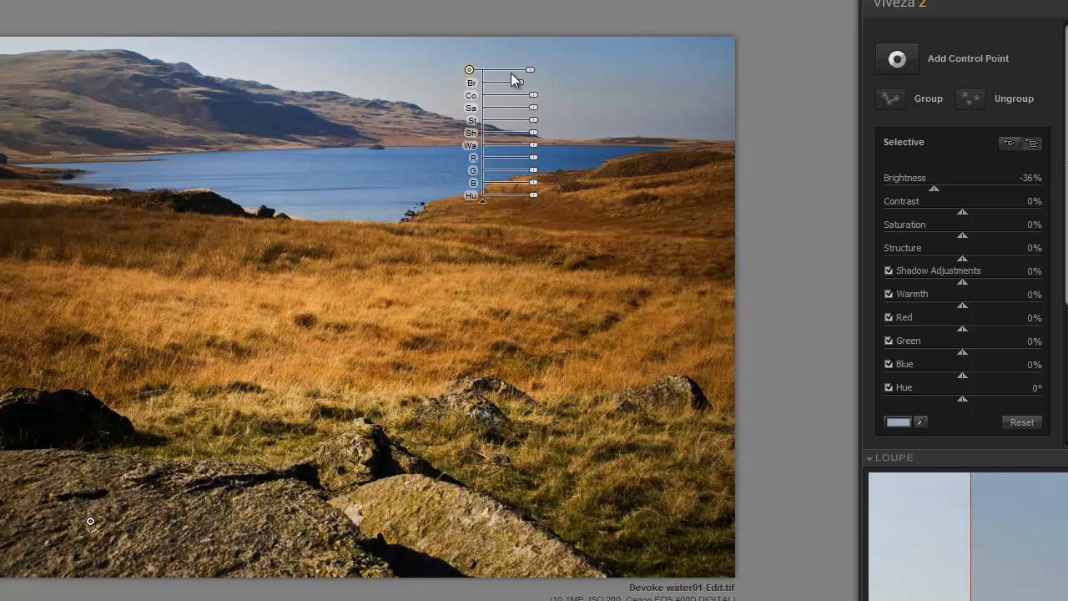
# Compare the sky with and without the effect of Control Point 2.
pyautogui.scroll(-3, 963, 250)
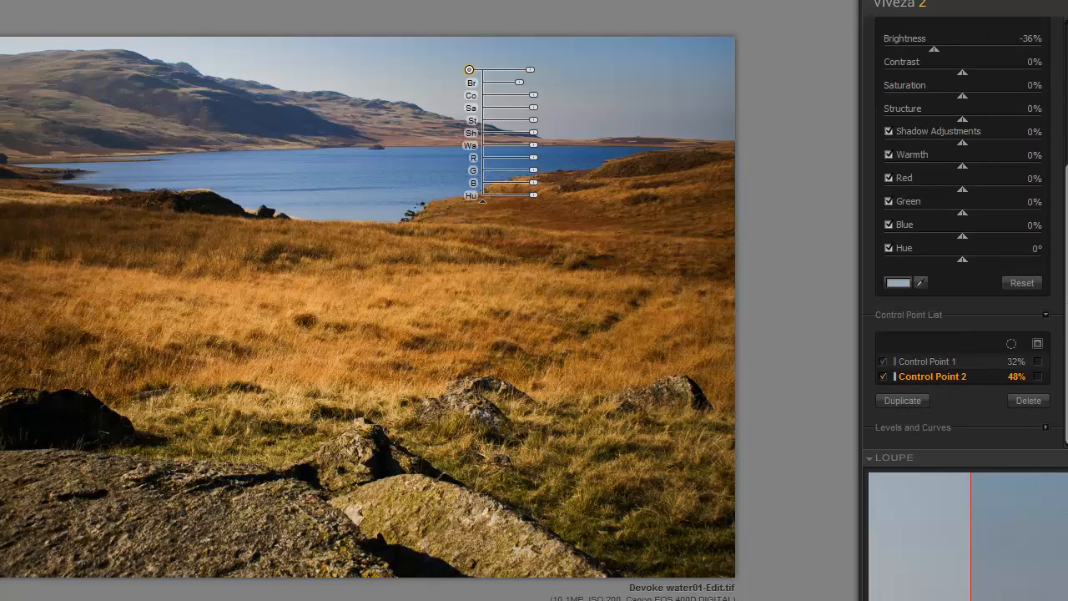
pyautogui.click(884, 378)
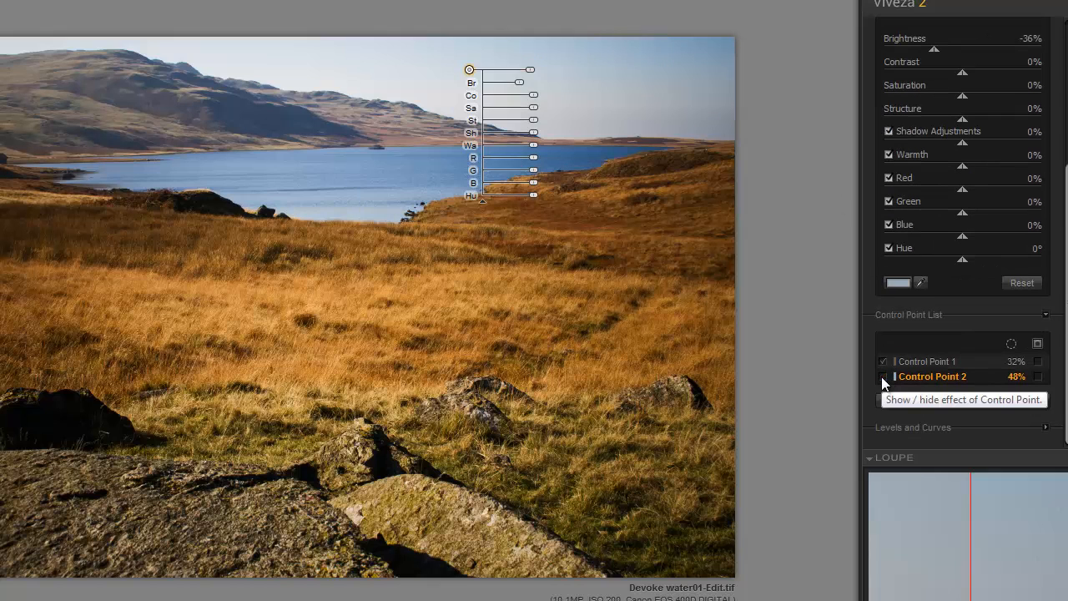
pyautogui.click(883, 379)
pyautogui.click(883, 378)
pyautogui.click(883, 379)
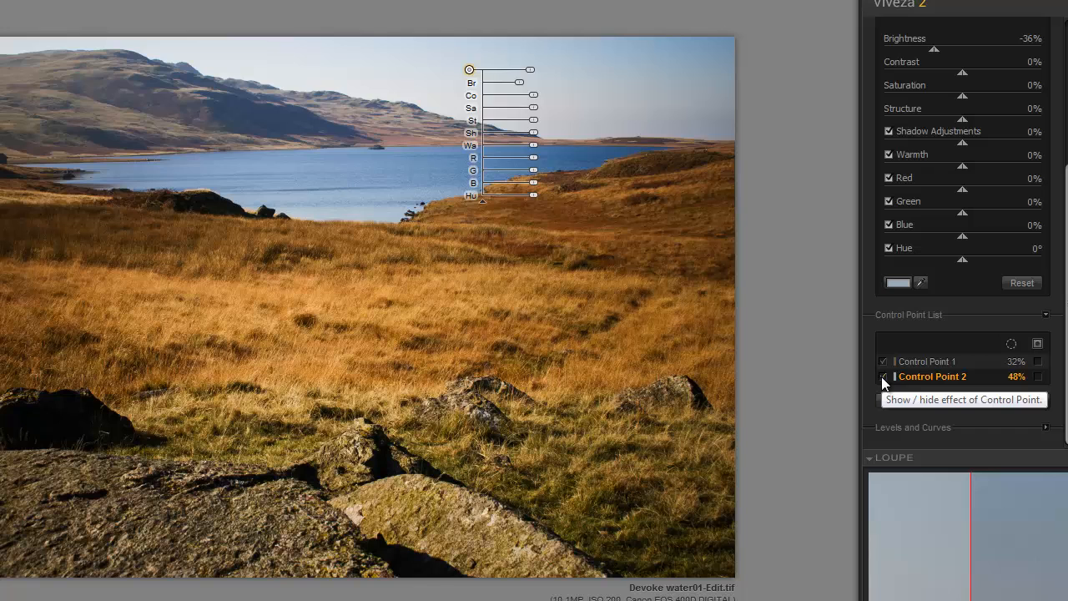
pyautogui.click(883, 378)
pyautogui.click(883, 378)
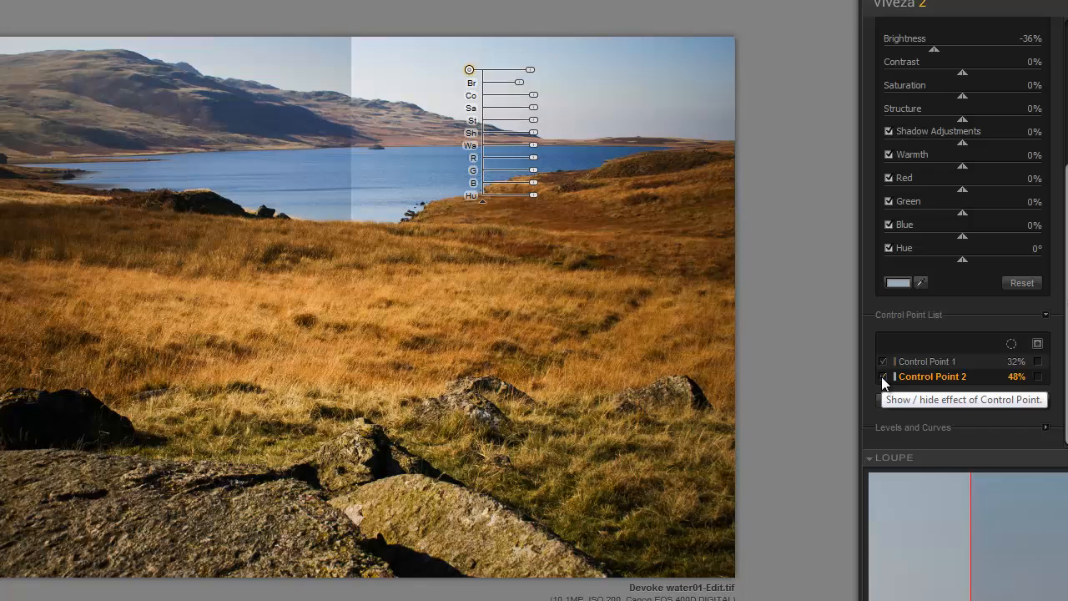
# Duplicate the sky control point and place the copy in the sky above the hills at the photo's left side.
pyautogui.click(658, 184)
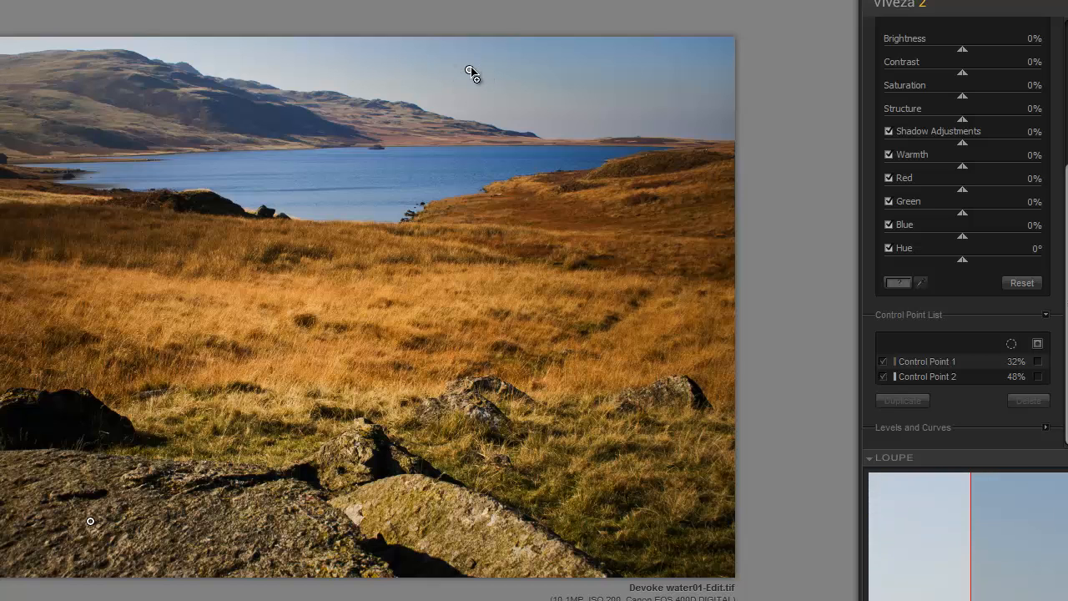
pyautogui.moveTo(469, 70); pyautogui.dragTo(427, 72)
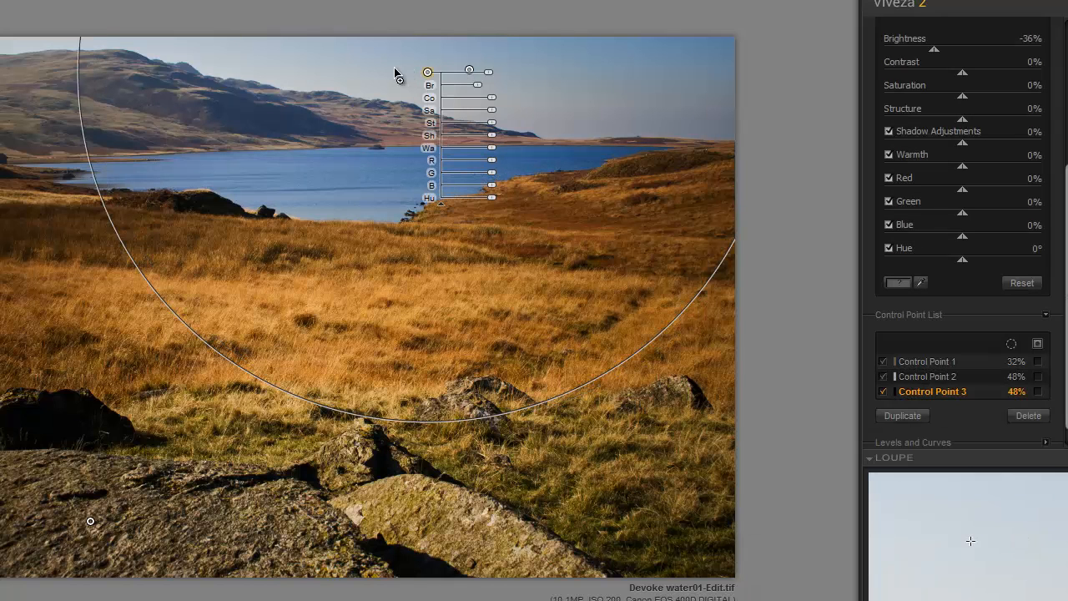
pyautogui.moveTo(271, 67); pyautogui.dragTo(0, 47)
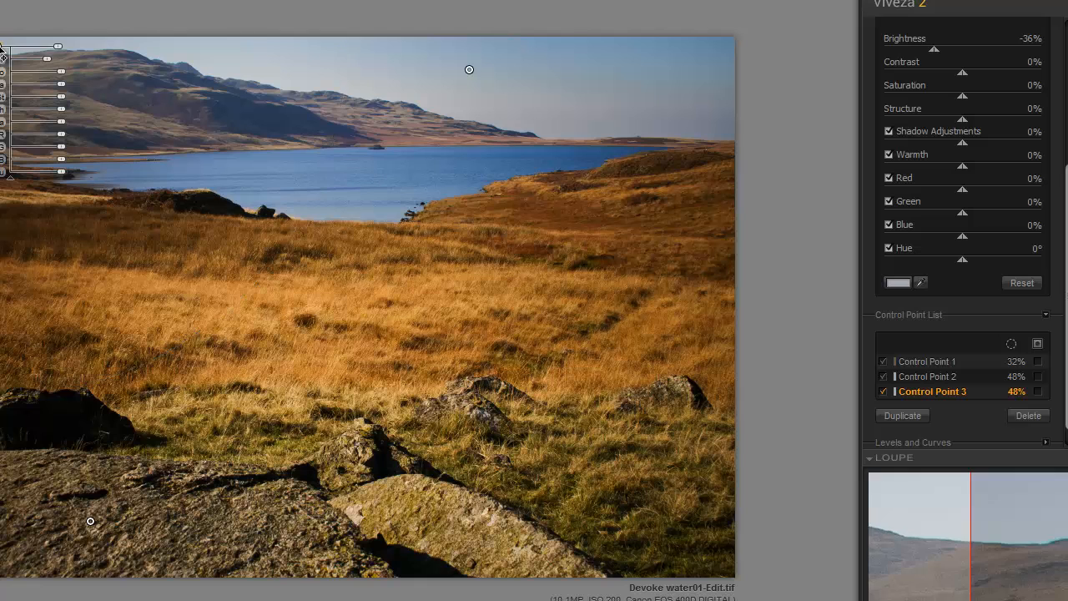
# Deselect the sky control point and compare the whole photo before and after all adjustments.
pyautogui.click(329, 147)
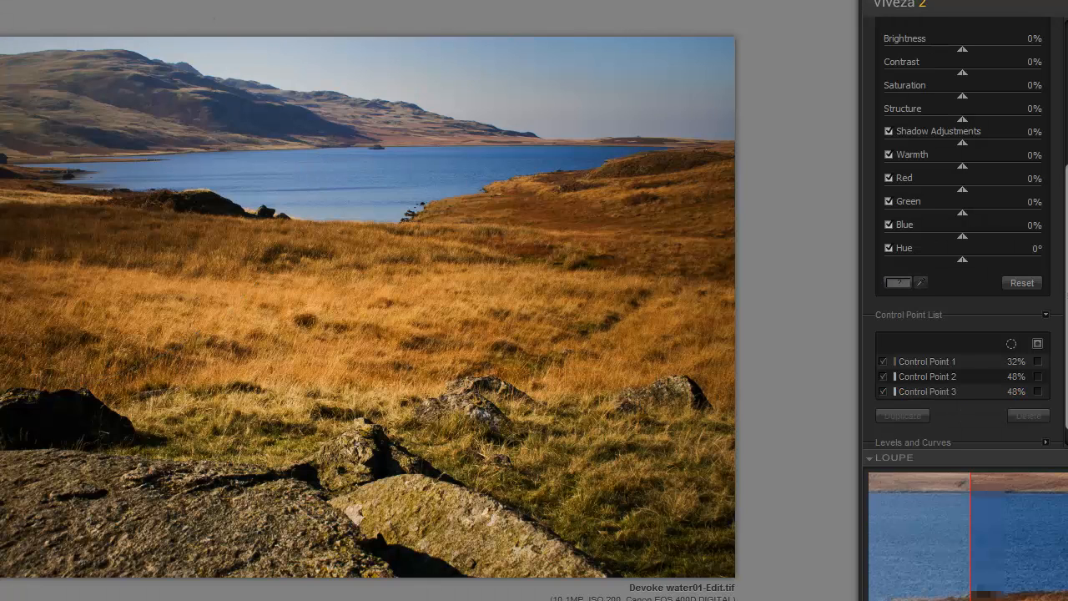
pyautogui.press('p')
pyautogui.press('p')
pyautogui.press('p')
pyautogui.press('p')
pyautogui.press('p')
pyautogui.press('p')
pyautogui.press('p')
pyautogui.press('p')
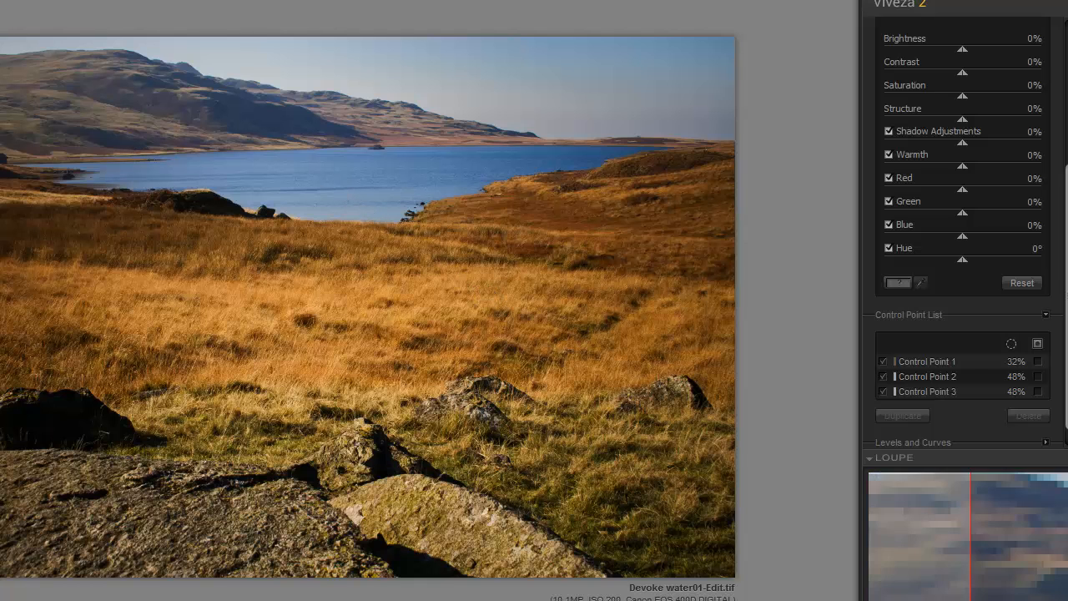
pyautogui.press('p')
pyautogui.press('p')
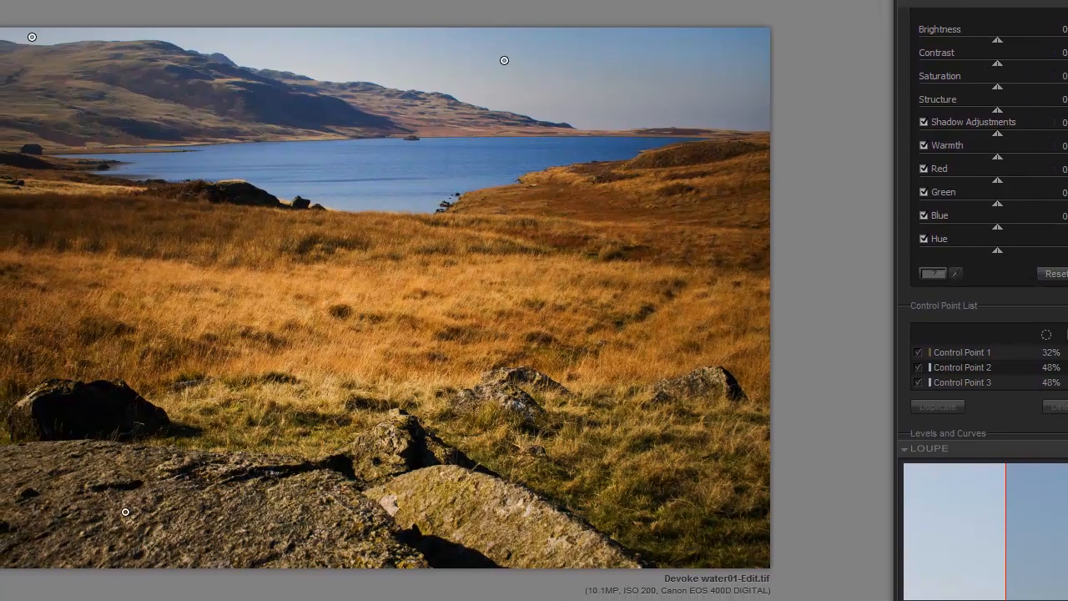
pyautogui.press('p')
pyautogui.press('p')
pyautogui.press('p')
pyautogui.press('p')
pyautogui.press('p')
pyautogui.press('p')
pyautogui.press('p')
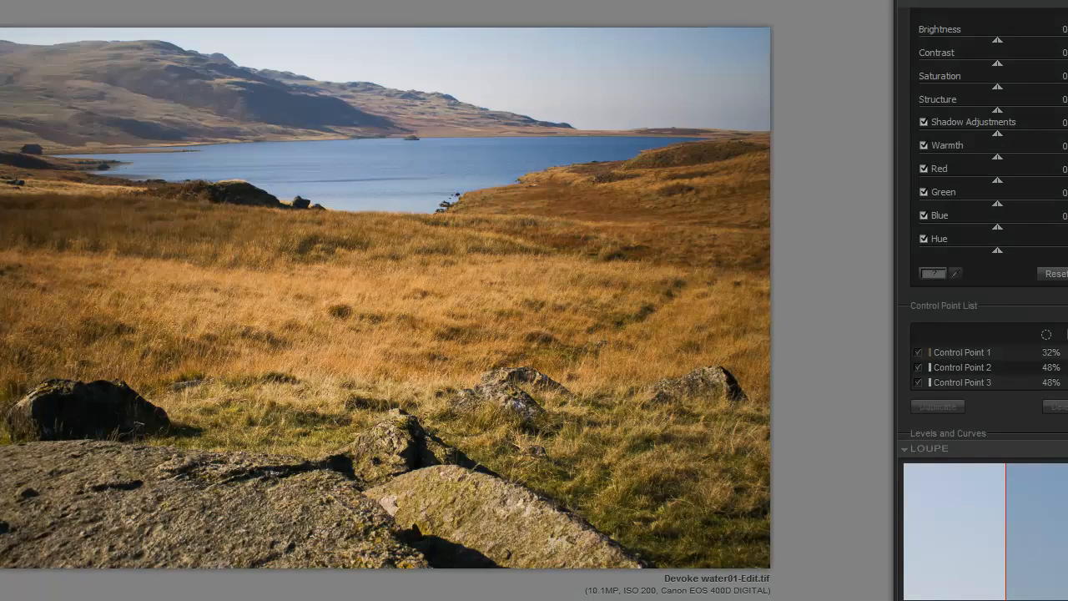
pyautogui.press('p')
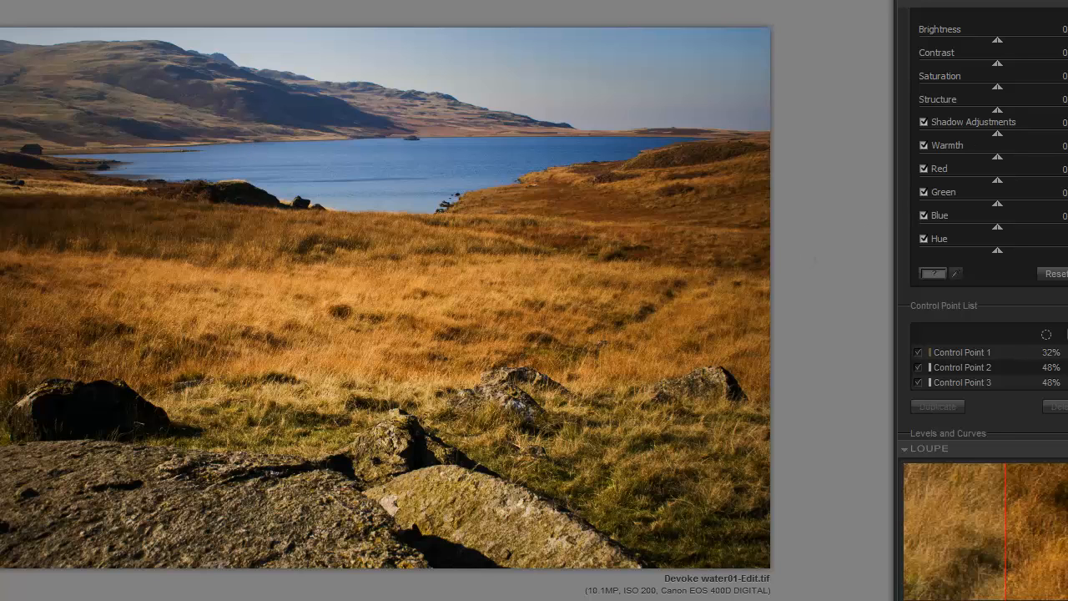
# Add a control point on the hillside beyond the lake at the photo's left, with brightness at -19% and green at 13%.
pyautogui.scroll(3, 983, 224)
pyautogui.click(960, 50)
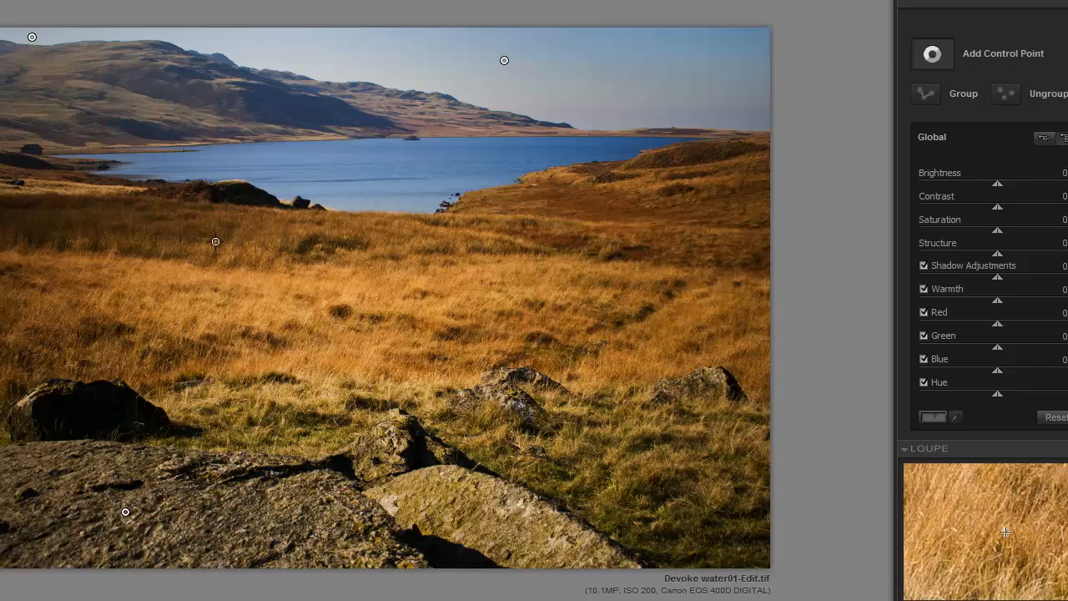
pyautogui.click(66, 124)
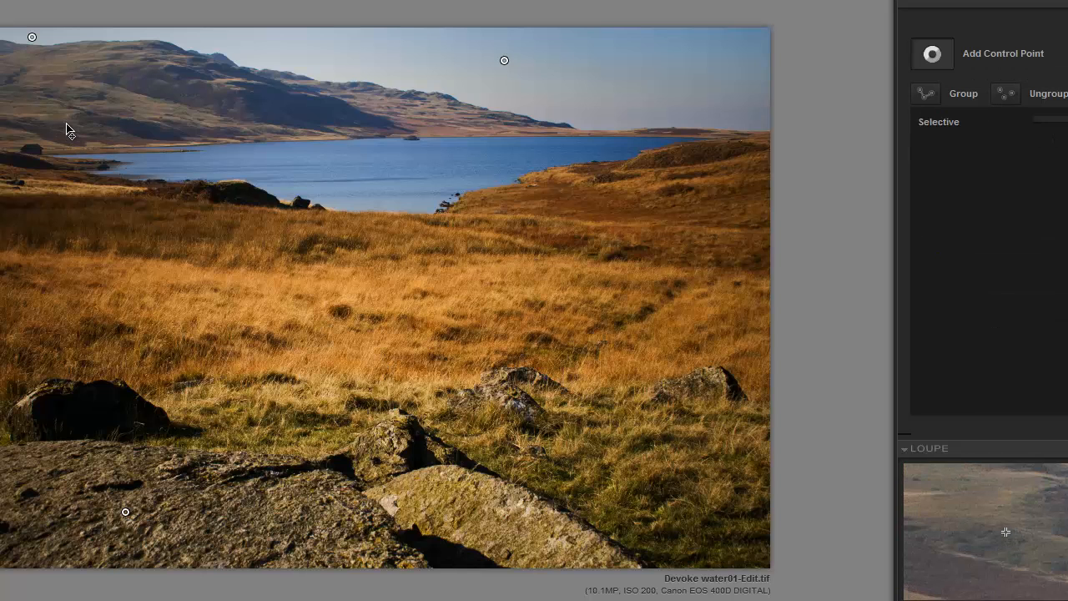
pyautogui.moveTo(131, 145); pyautogui.dragTo(124, 147)
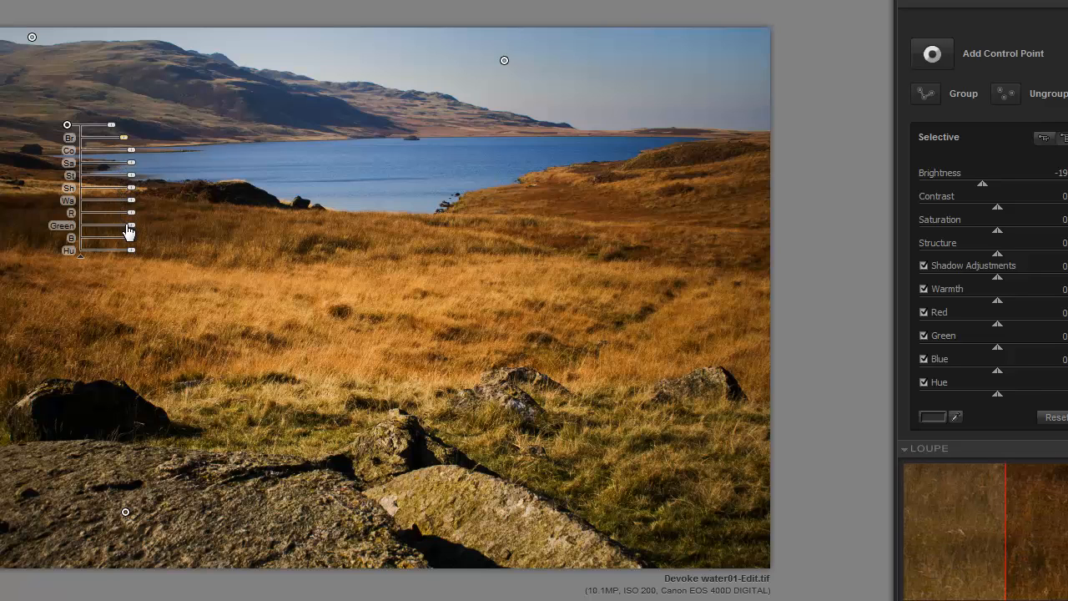
pyautogui.moveTo(131, 225)
pyautogui.mouseDown()
pyautogui.moveTo(153, 226)
pyautogui.moveTo(137, 219)
pyautogui.mouseUp()
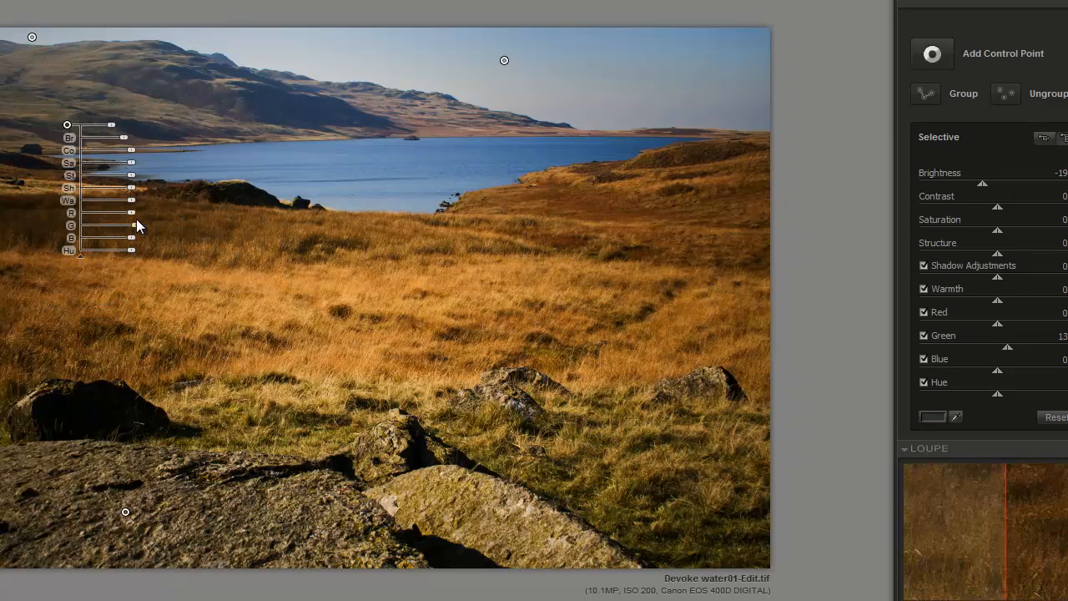
pyautogui.click(269, 215)
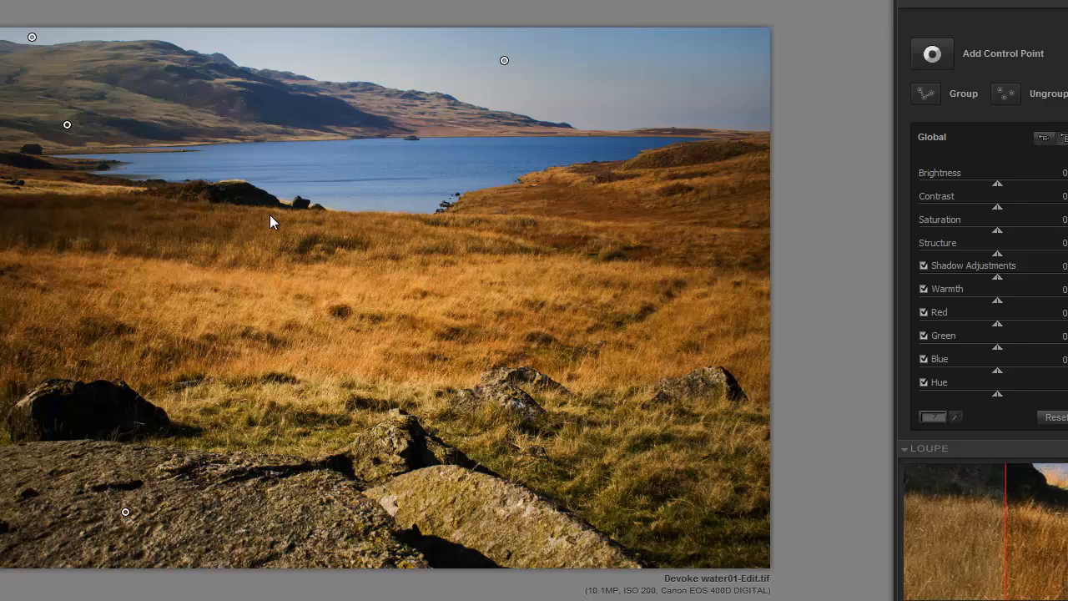
# Duplicate the hillside control point and place the copy in the grass in the photo's lower right, below the rock.
pyautogui.scroll(-4, 985, 225)
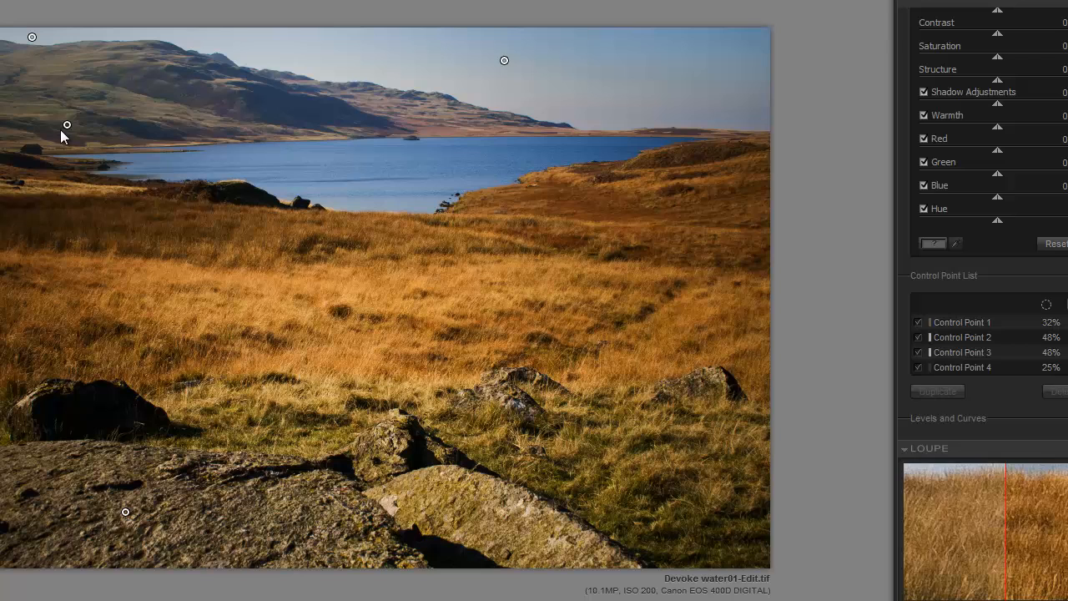
pyautogui.click(66, 126)
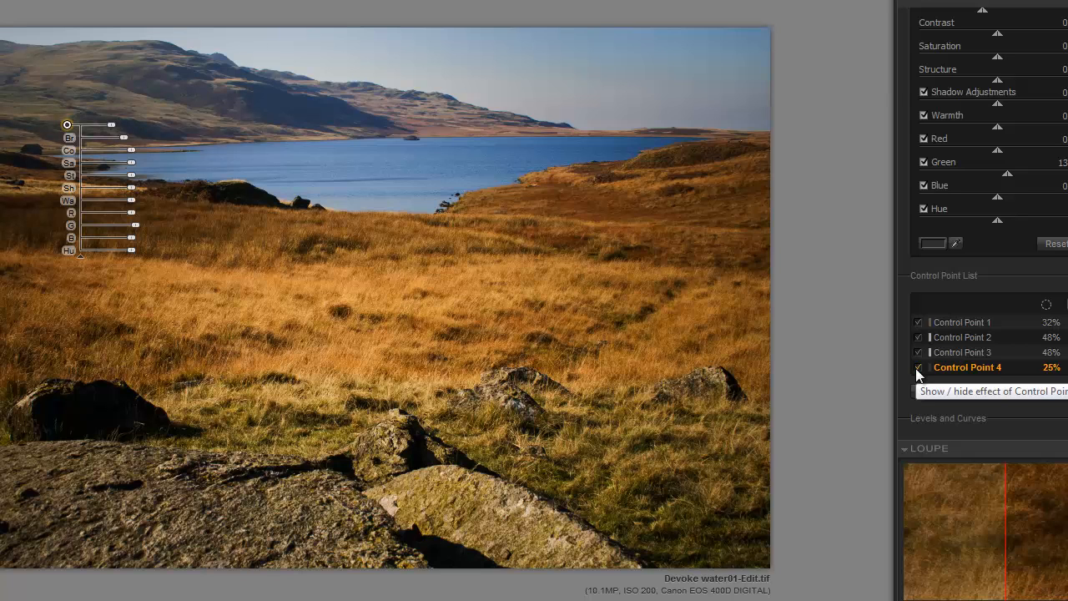
pyautogui.click(591, 347)
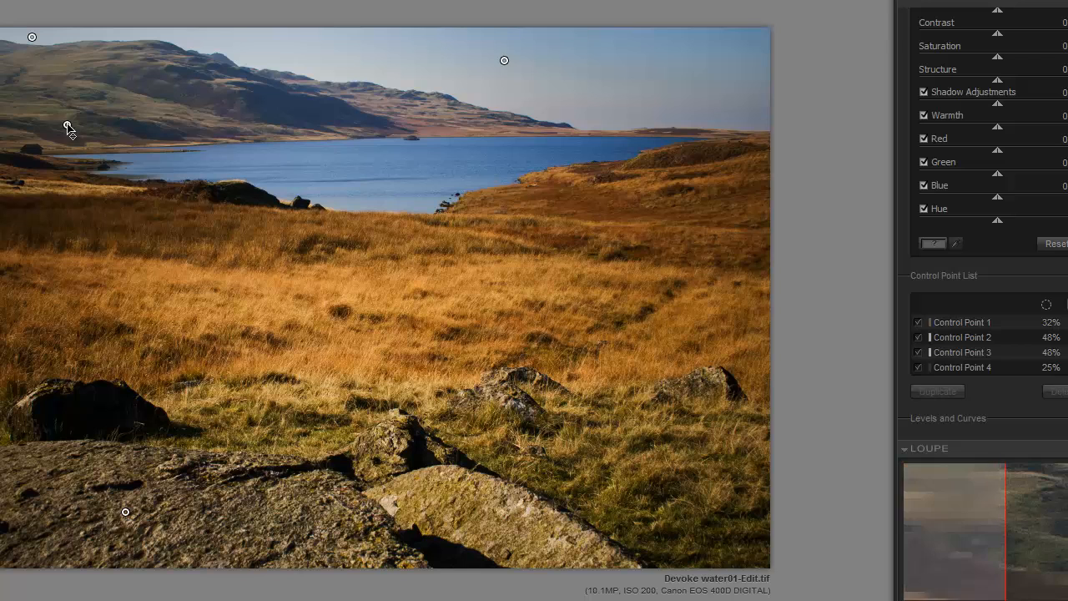
pyautogui.moveTo(69, 129); pyautogui.dragTo(342, 293)
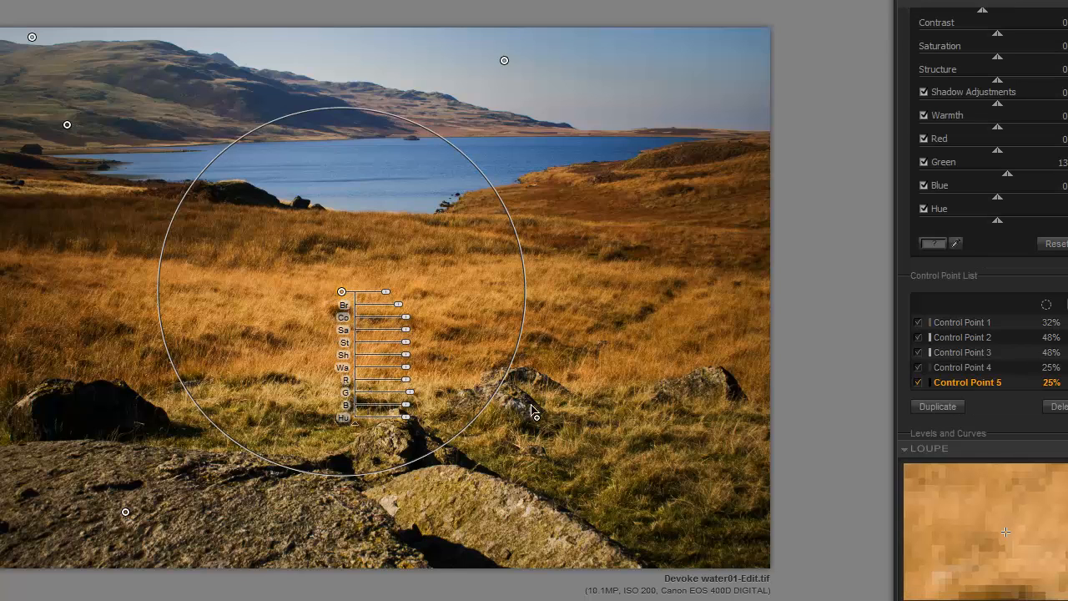
pyautogui.moveTo(580, 471); pyautogui.dragTo(588, 479)
pyautogui.moveTo(641, 519); pyautogui.dragTo(696, 448)
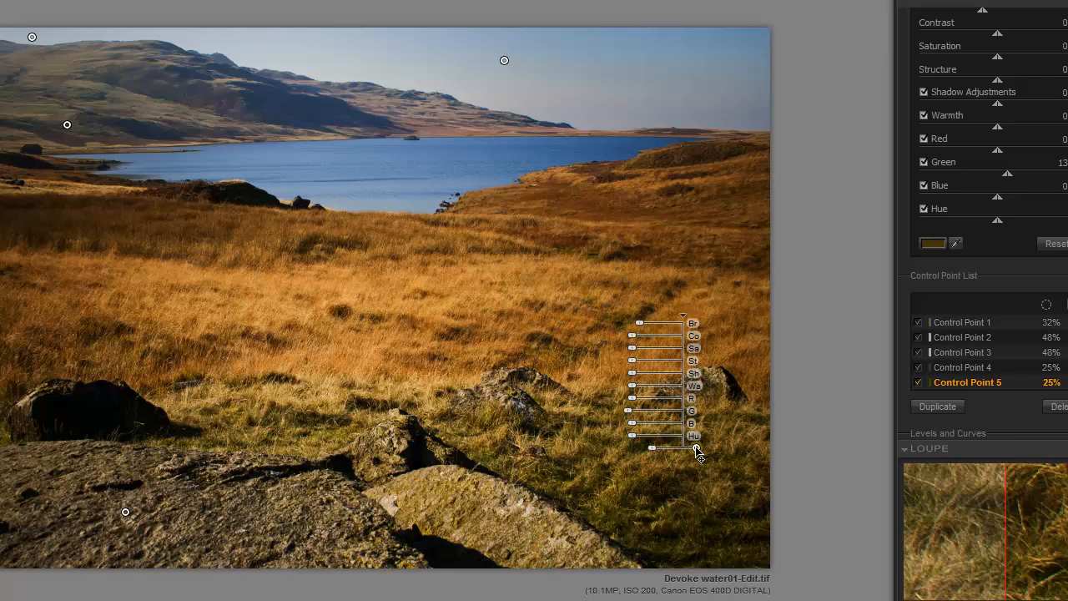
# Compare the foreground grass with and without the effect of Control Point 5.
pyautogui.click(920, 382)
pyautogui.click(920, 382)
pyautogui.click(920, 382)
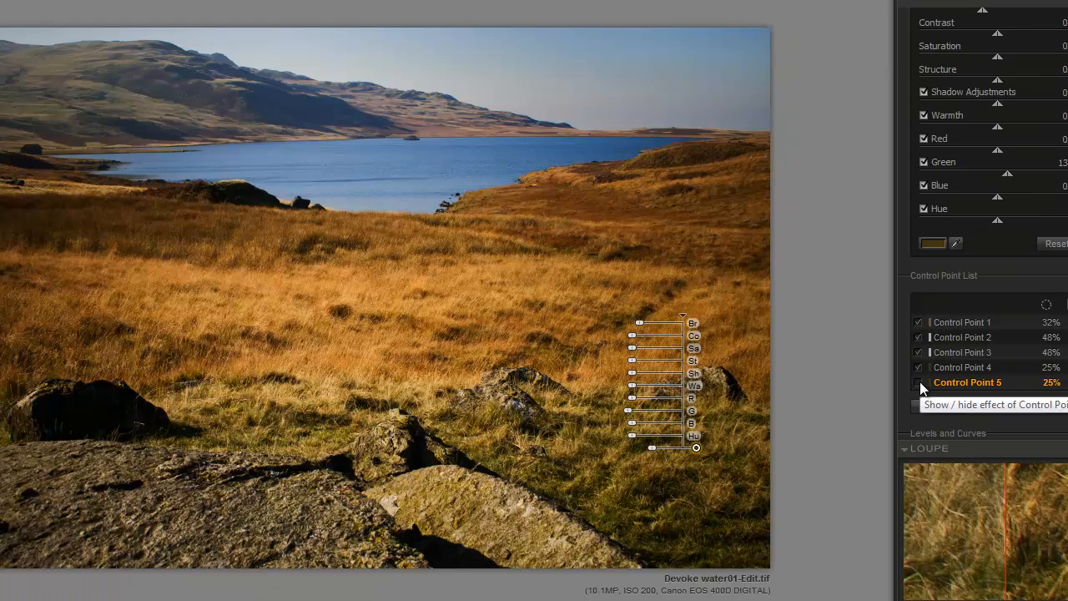
pyautogui.click(920, 383)
pyautogui.click(920, 382)
pyautogui.click(920, 382)
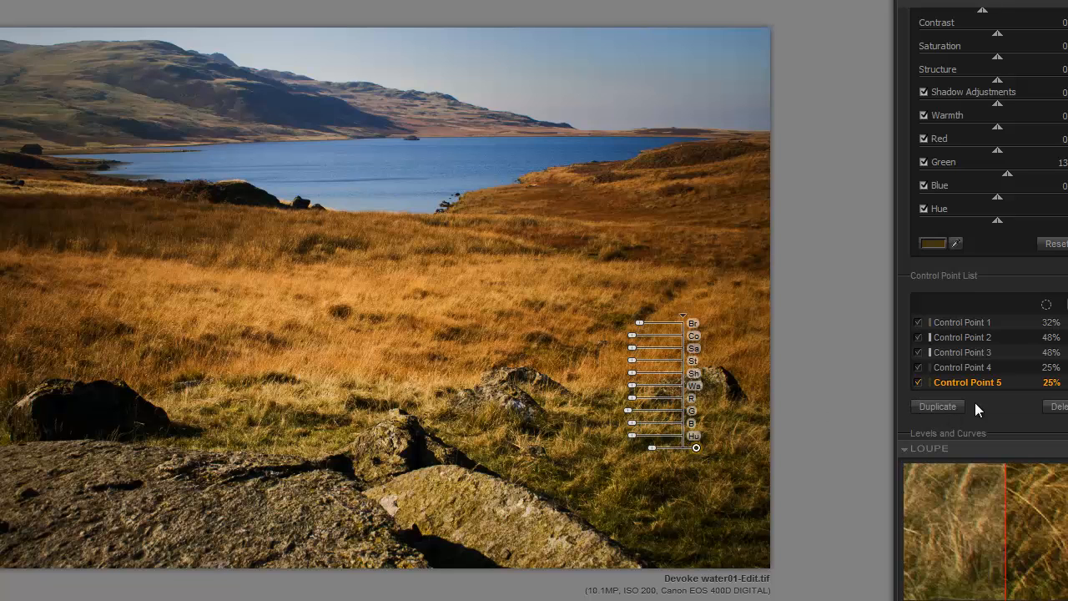
# Display the mask of Control Point 5 and use it to reposition the point slightly left and down on the grass.
pyautogui.click(1067, 383)
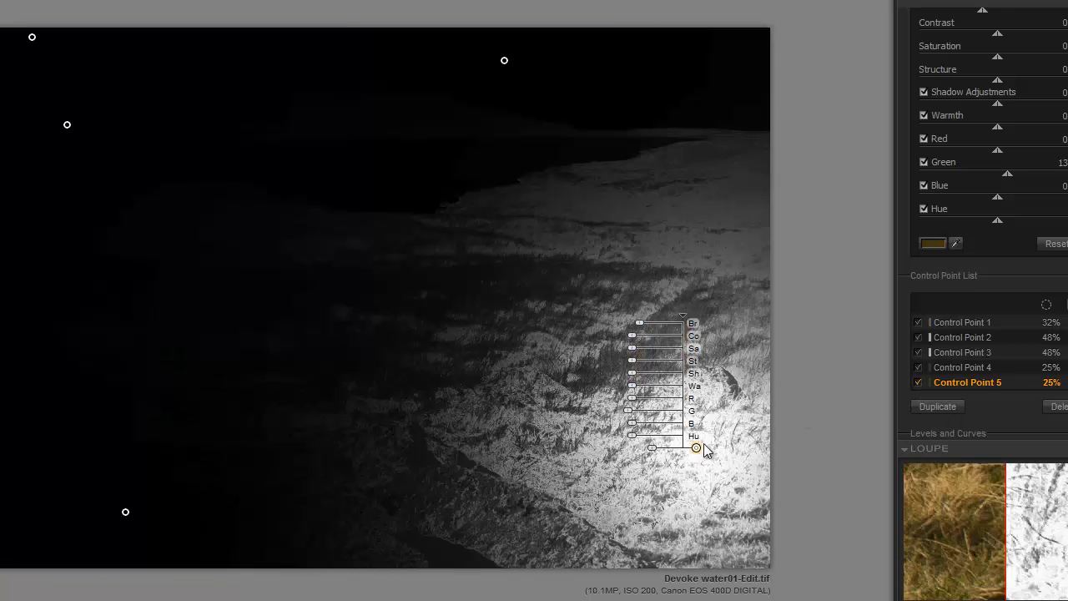
pyautogui.moveTo(698, 452); pyautogui.dragTo(678, 460)
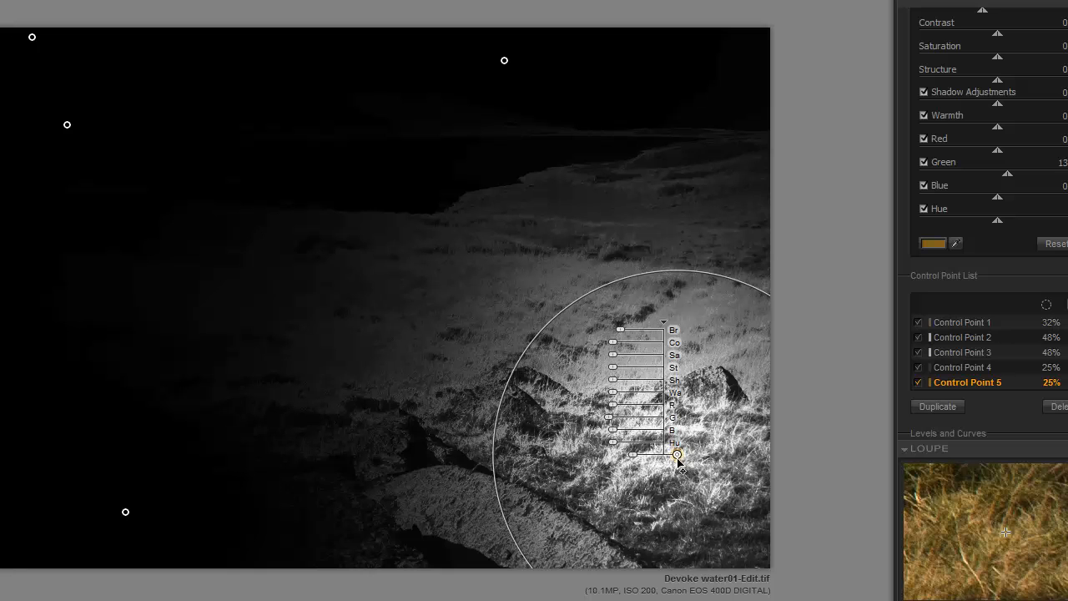
pyautogui.moveTo(678, 460); pyautogui.dragTo(678, 462)
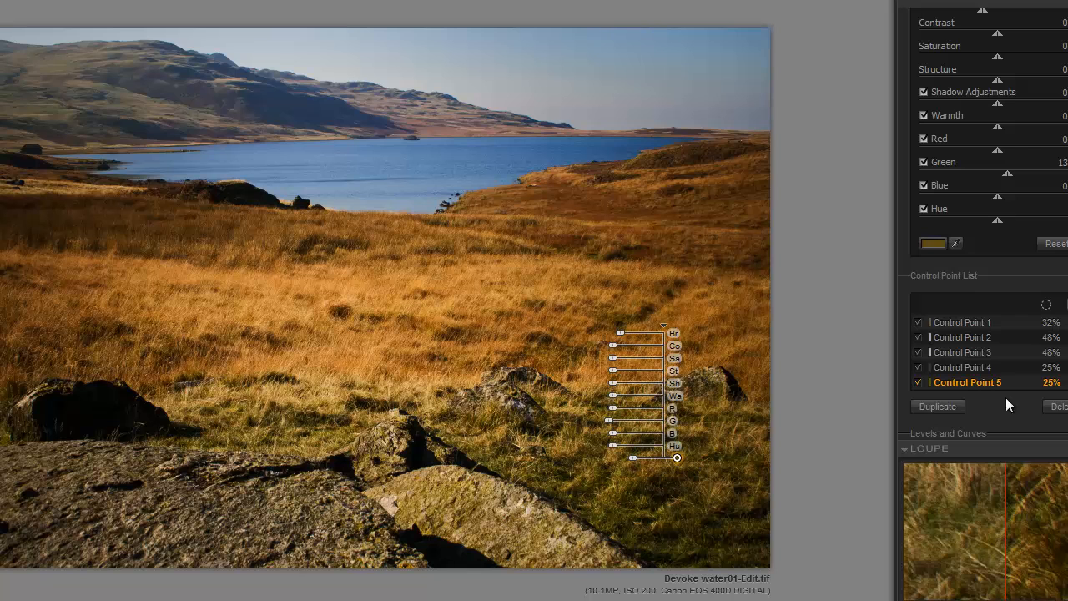
# Check the effect of the foreground grass control point and set its green to -2%.
pyautogui.click(918, 382)
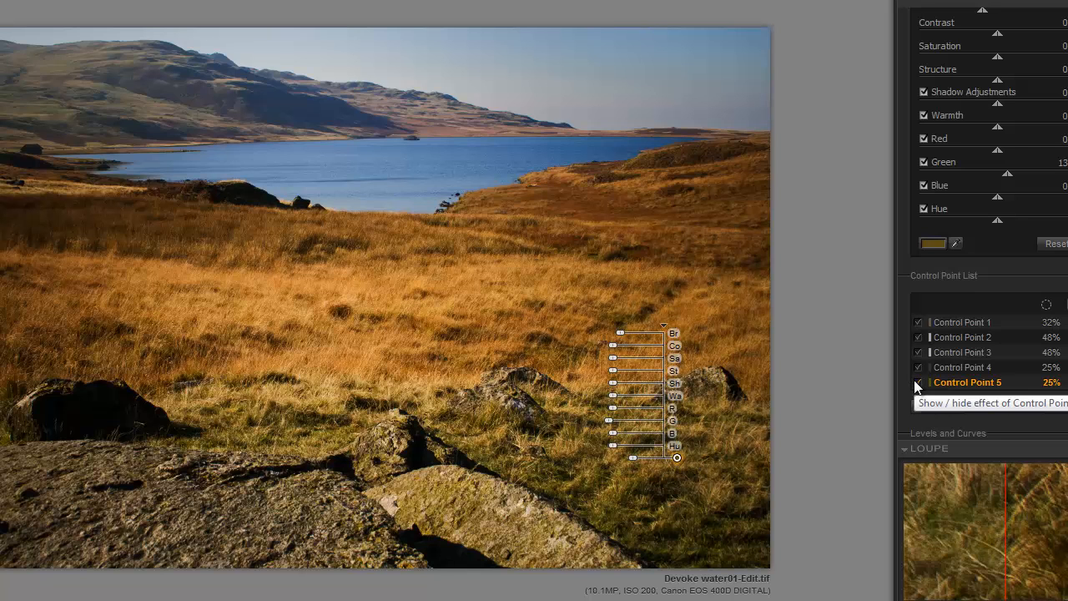
pyautogui.click(918, 382)
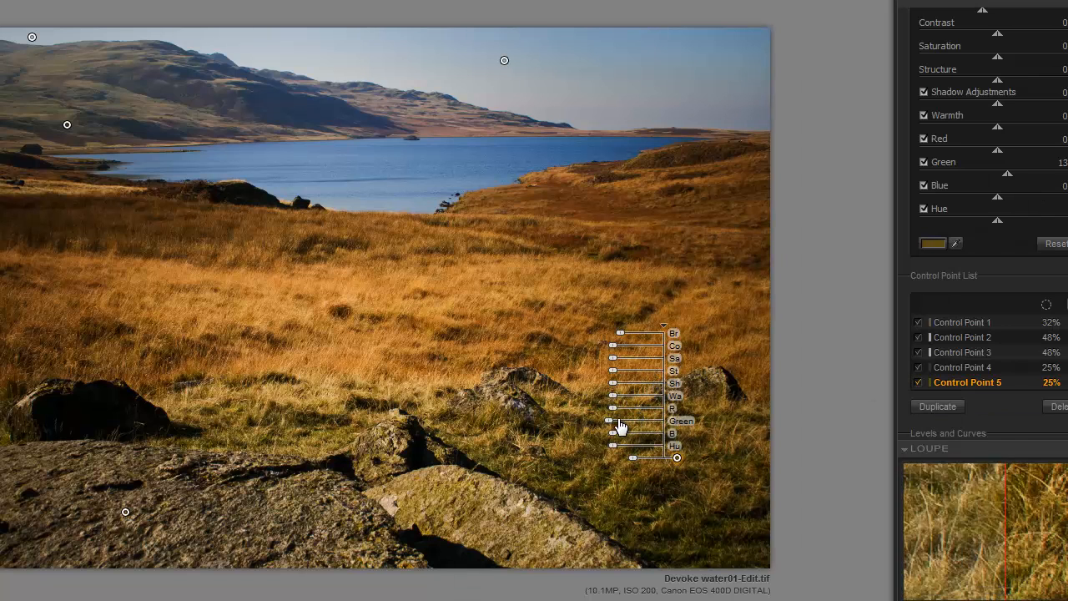
pyautogui.moveTo(610, 428)
pyautogui.mouseDown()
pyautogui.moveTo(644, 427)
pyautogui.moveTo(601, 433)
pyautogui.moveTo(616, 430)
pyautogui.mouseUp()
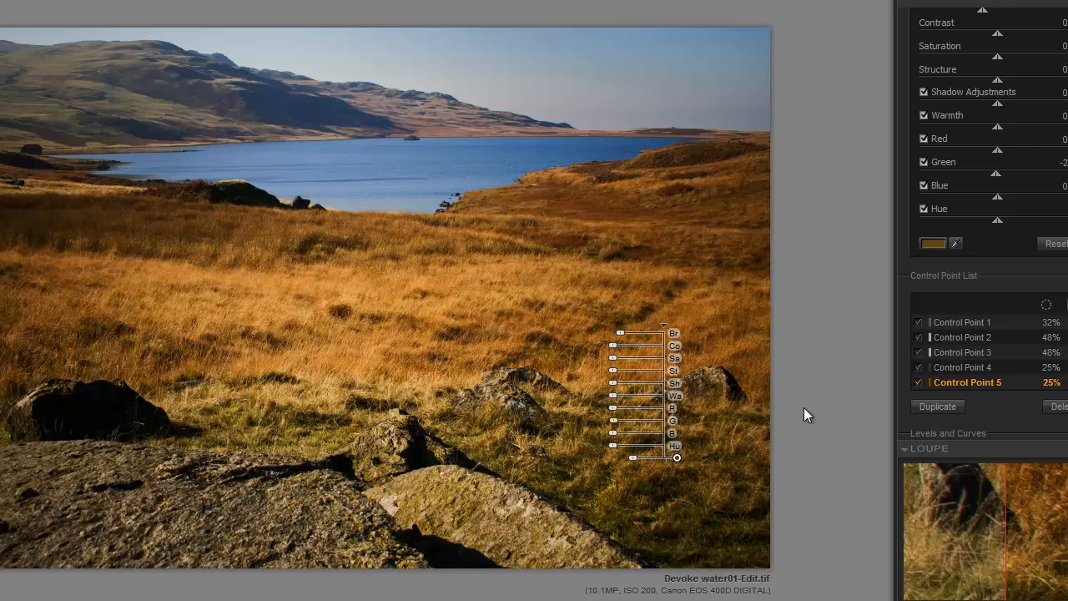
# View the mask of Control Point 5 to examine how far its effect reaches across the grass, and hide it again.
pyautogui.click(734, 453)
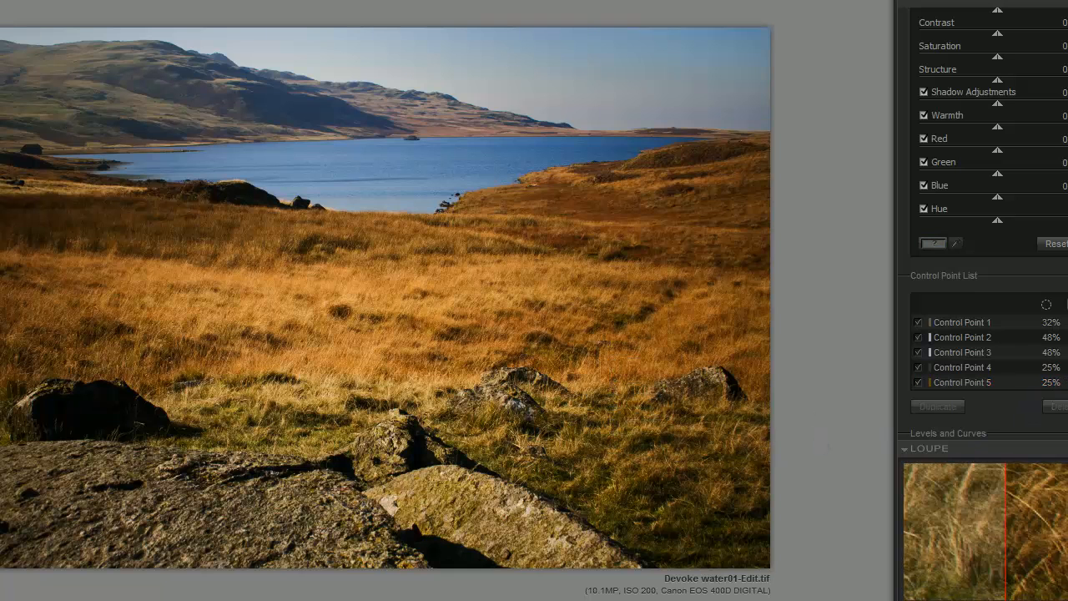
pyautogui.click(1067, 382)
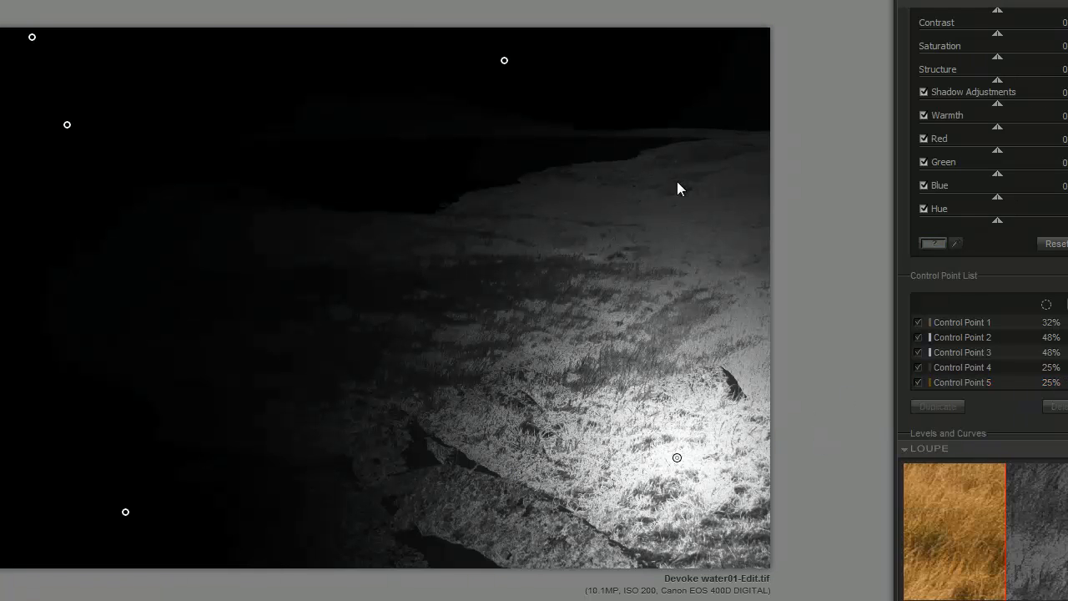
pyautogui.click(1067, 382)
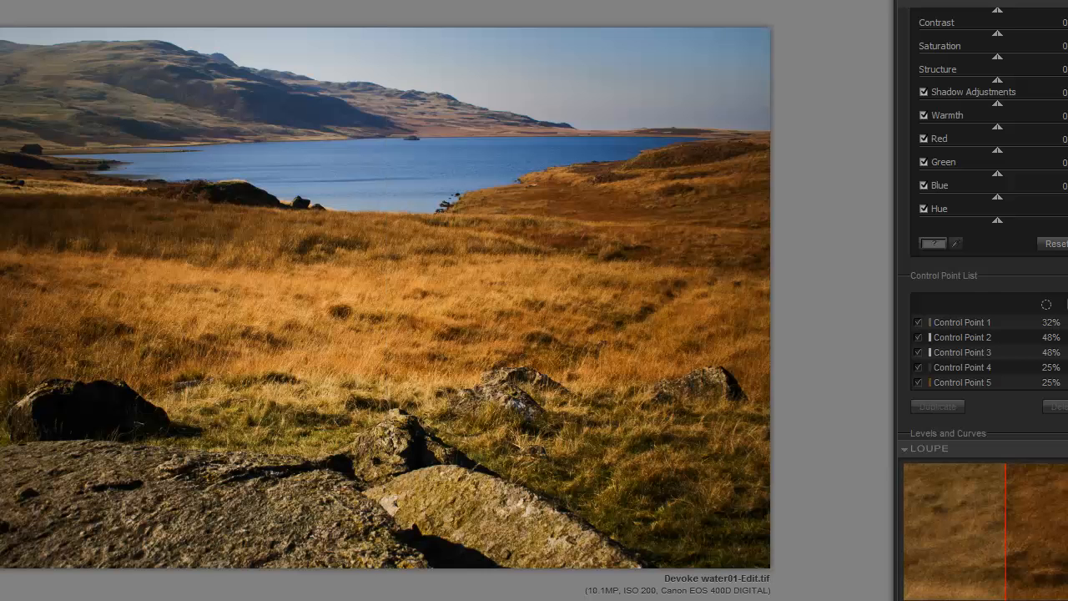
# Add a neutral control point, without any adjustments, in the orange grass just above the rock at the photo's right side.
pyautogui.scroll(3, 985, 250)
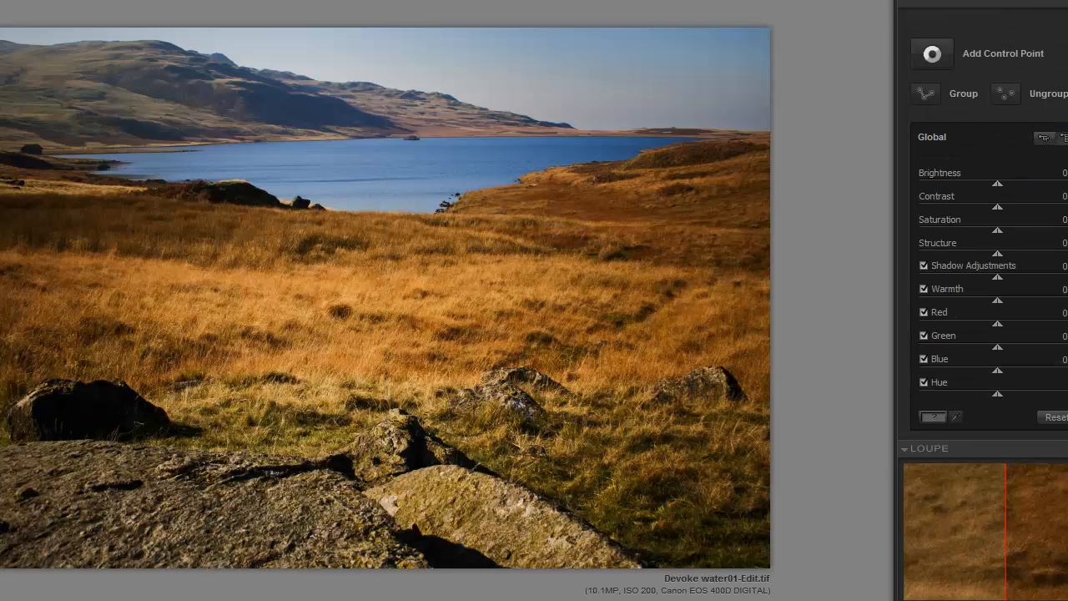
pyautogui.click(931, 54)
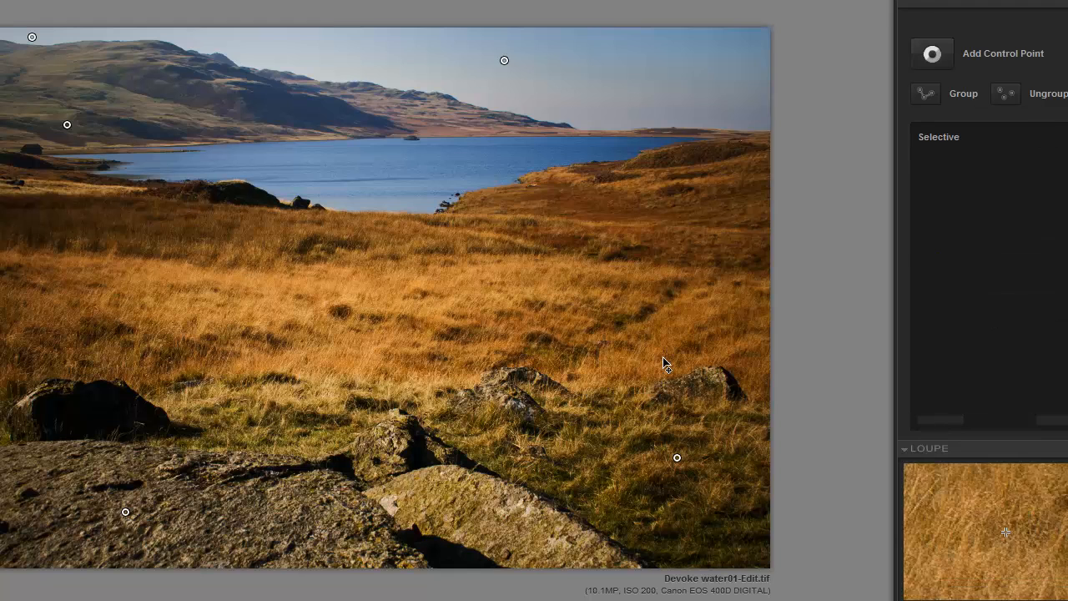
pyautogui.click(664, 359)
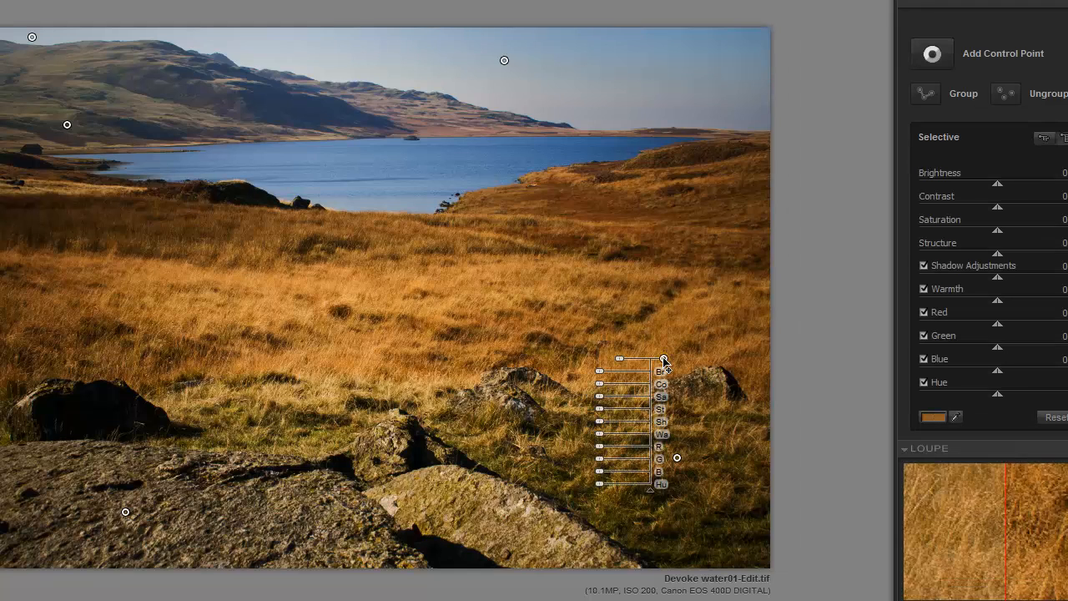
pyautogui.click(722, 429)
# Display the mask of Control Point 5 while moving the neutral Control Point 6 slightly down toward the rock, and deselect the point.
pyautogui.click(677, 460)
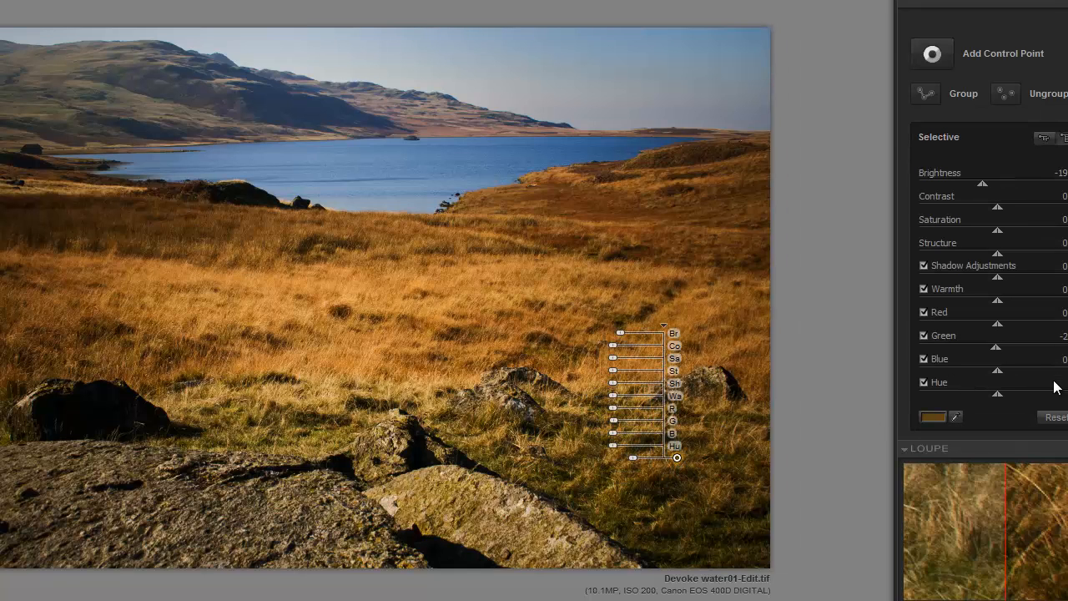
pyautogui.scroll(-5, 983, 224)
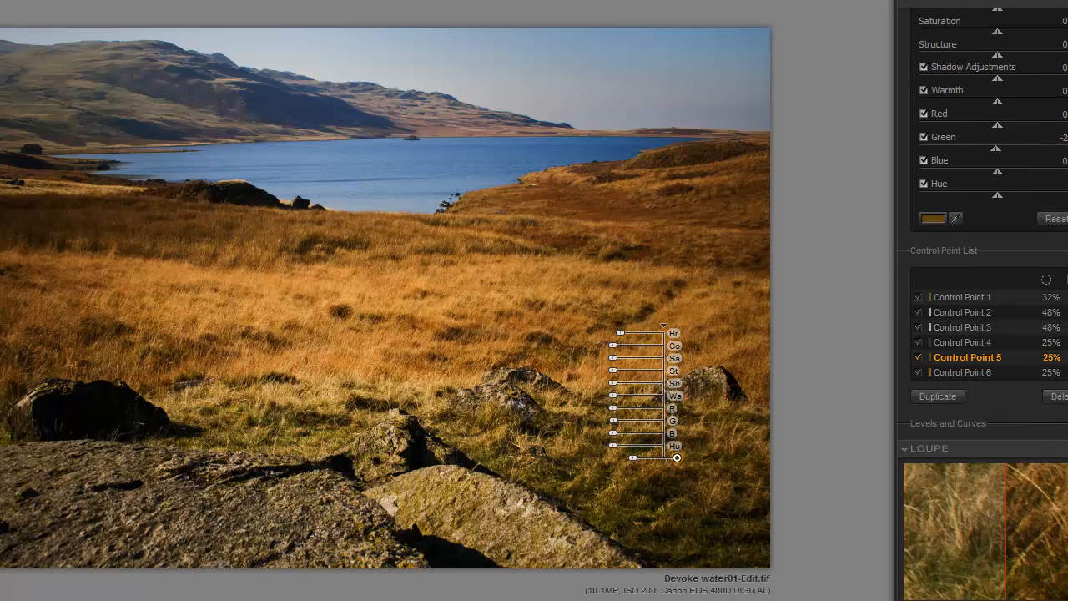
pyautogui.click(1067, 357)
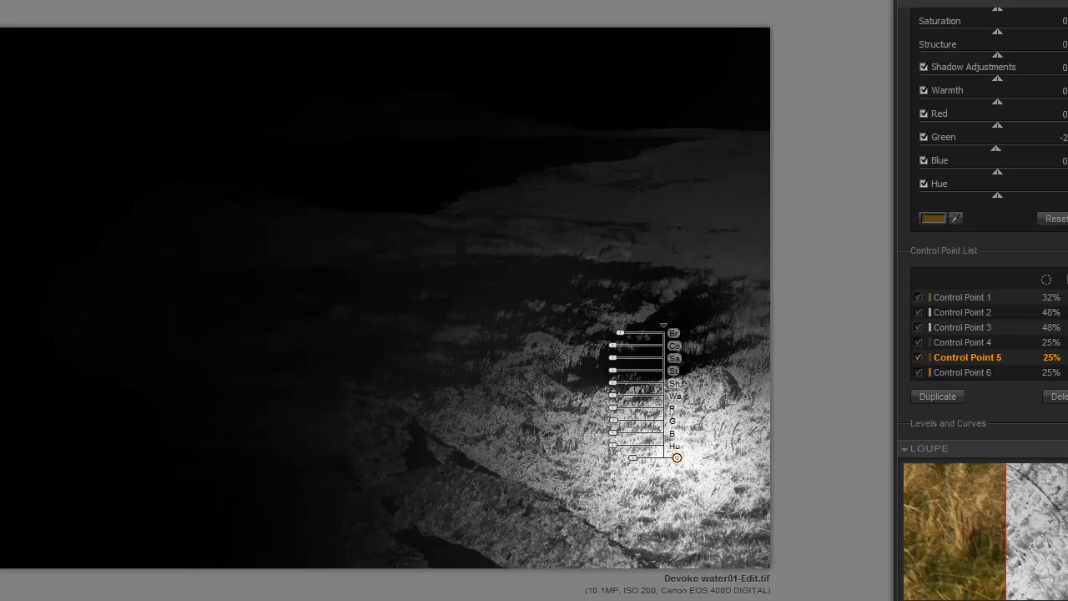
pyautogui.click(982, 373)
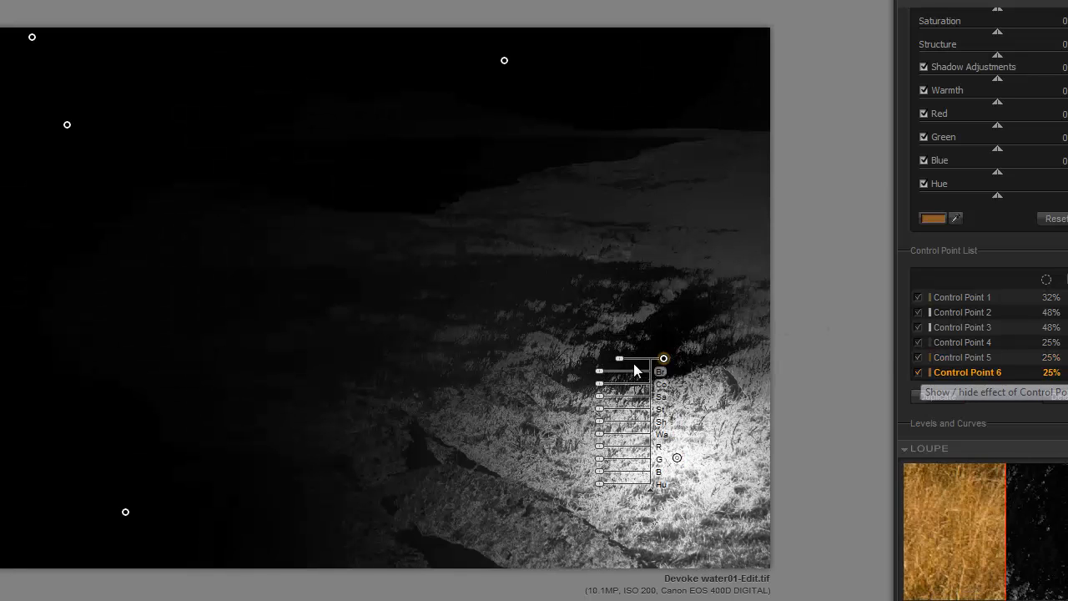
pyautogui.moveTo(664, 361); pyautogui.dragTo(667, 370)
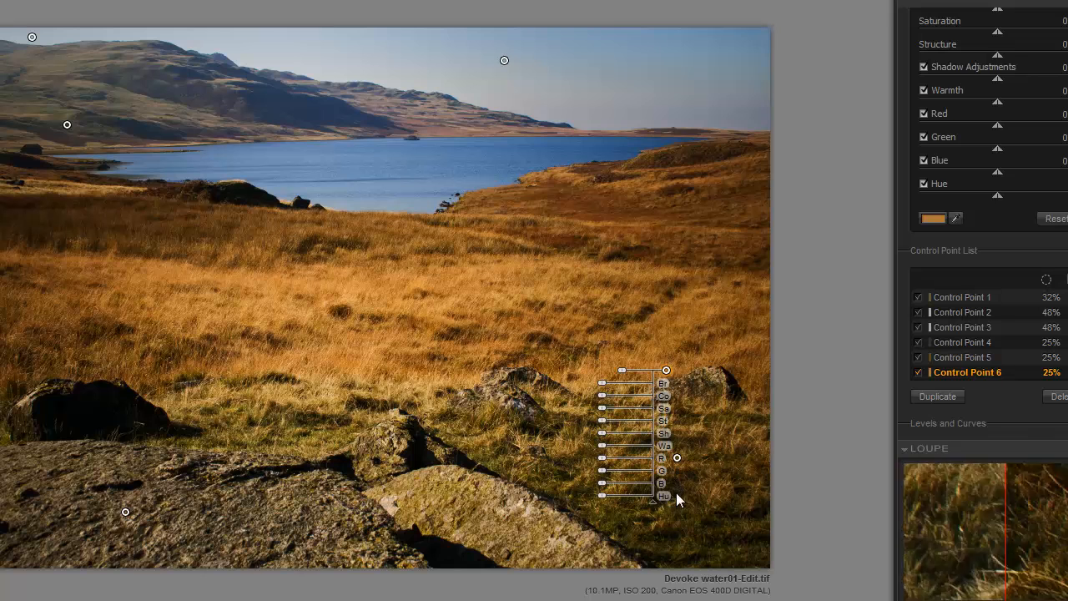
pyautogui.click(693, 476)
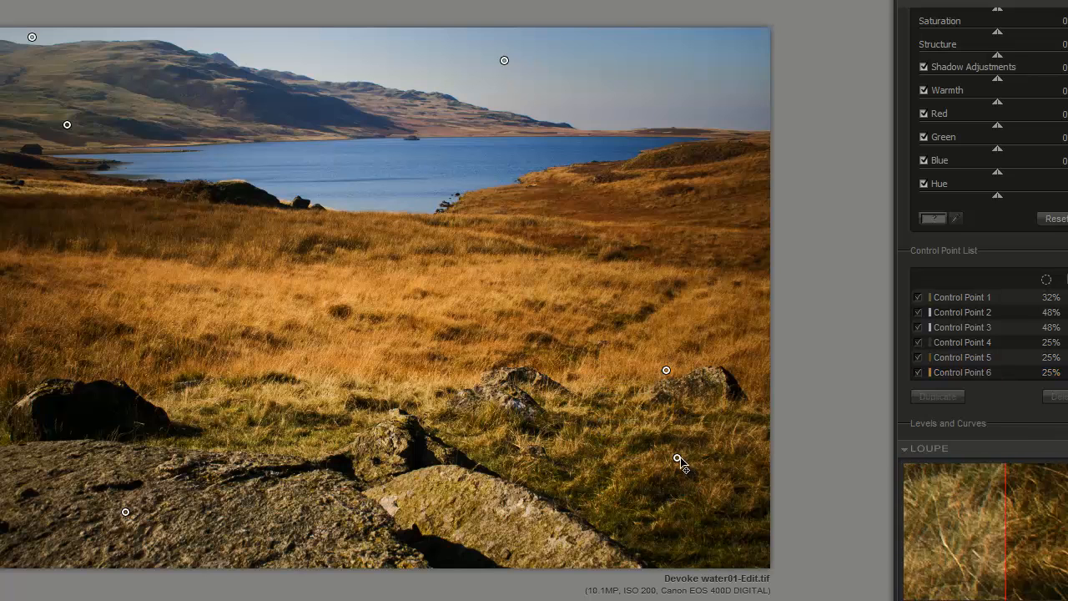
# Delete Control Point 5 from the green foreground grass below the rock on the photo's right side.
pyautogui.click(677, 460)
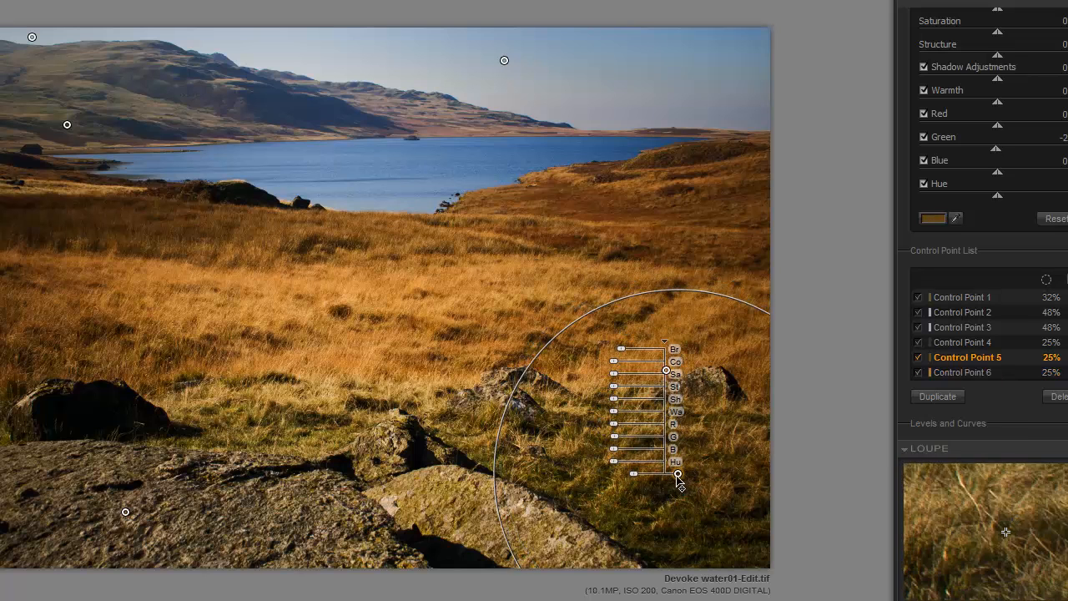
pyautogui.moveTo(671, 492)
pyautogui.mouseDown()
pyautogui.moveTo(660, 498)
pyautogui.moveTo(681, 490)
pyautogui.mouseUp()
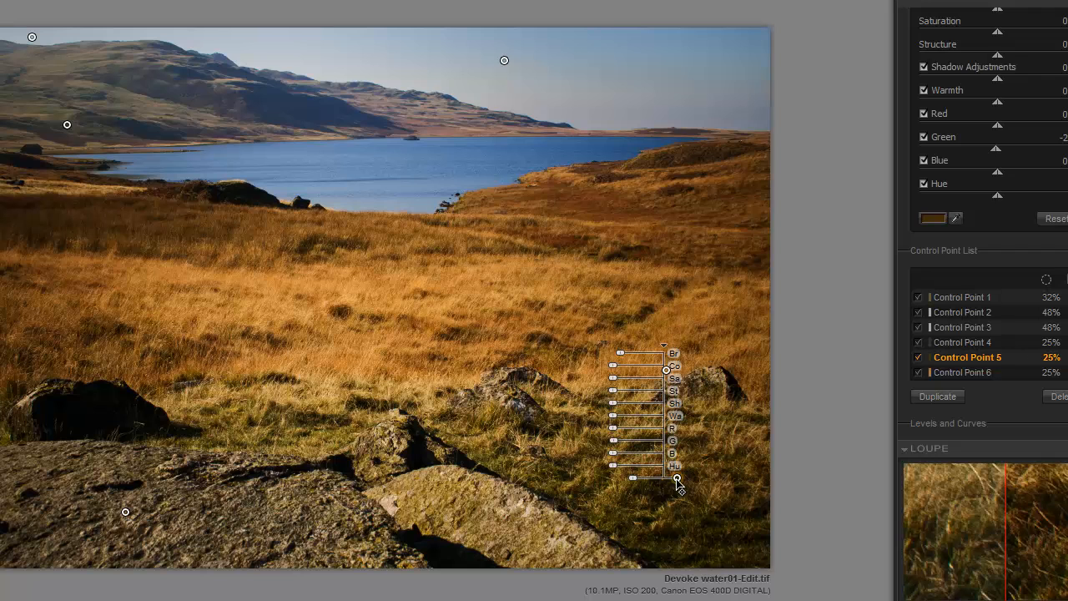
pyautogui.press('Delete')
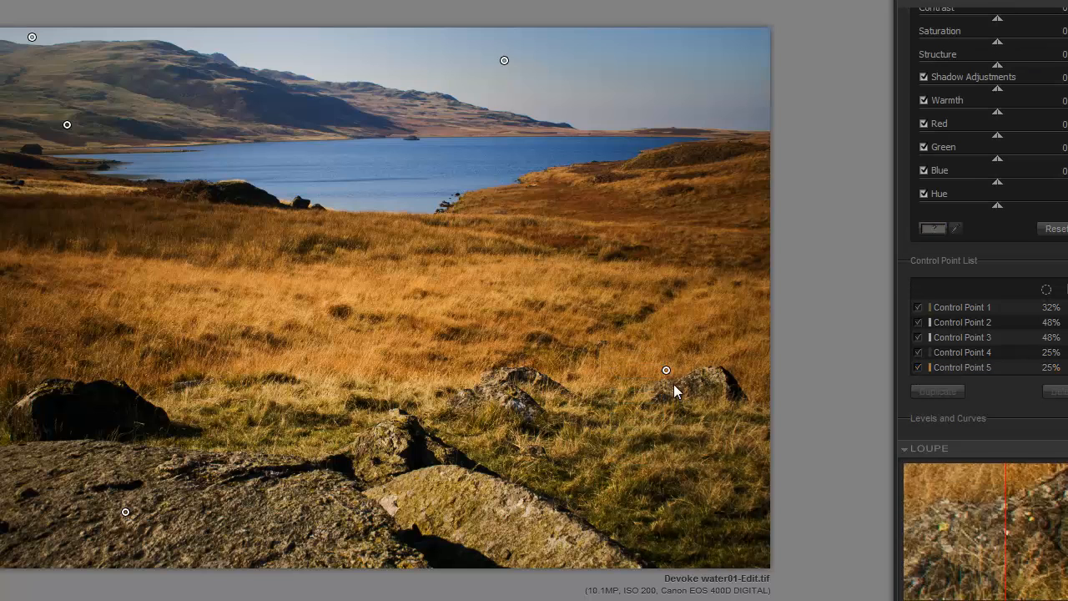
# Move the neutral grass control point slightly up and away from the rock, deeper into the orange grass, and deselect it.
pyautogui.click(666, 371)
pyautogui.moveTo(666, 372); pyautogui.dragTo(653, 351)
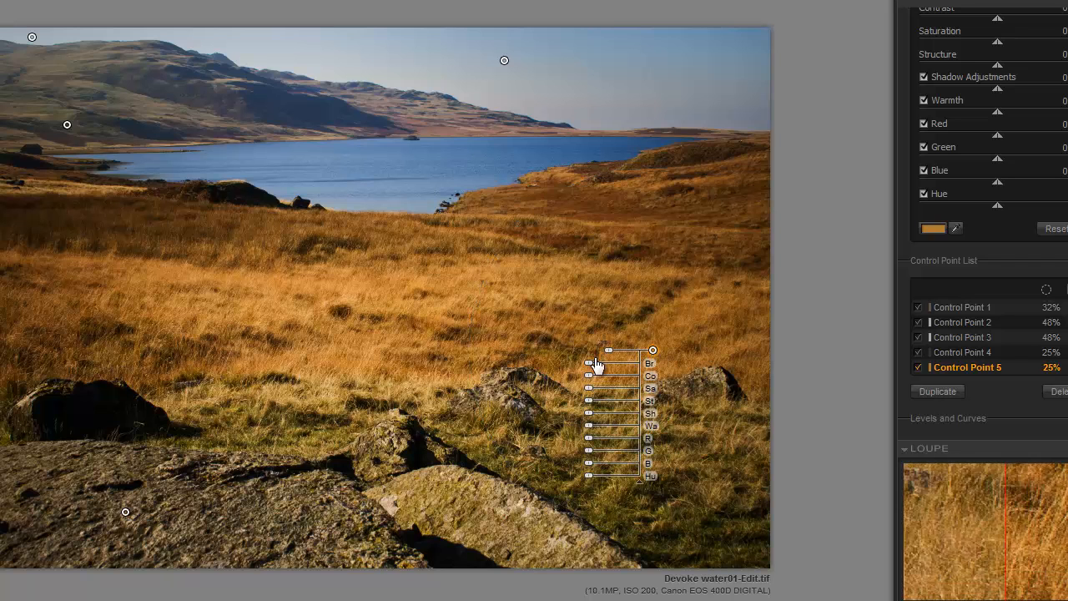
pyautogui.moveTo(593, 369); pyautogui.dragTo(592, 370)
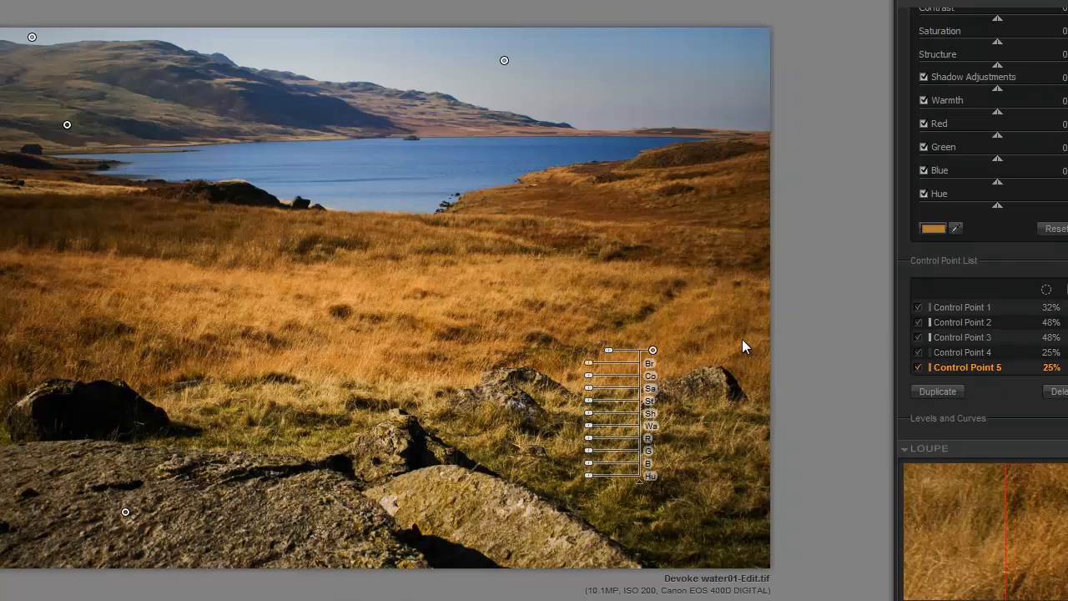
pyautogui.click(742, 348)
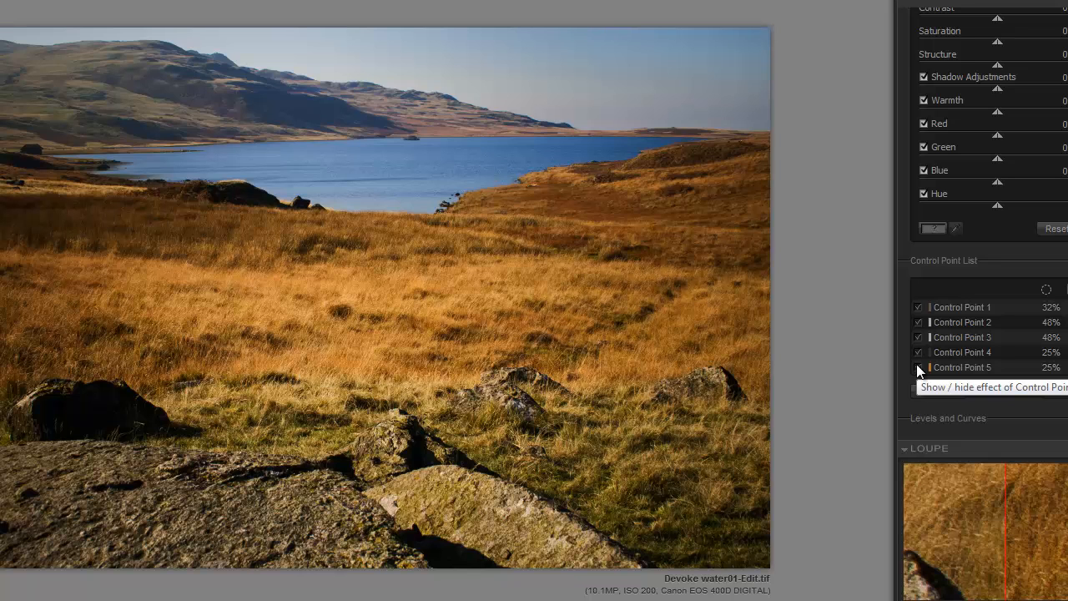
# Raise the brightness of the orange grass control point slightly and compare the photo with and without that point's effect.
pyautogui.click(653, 350)
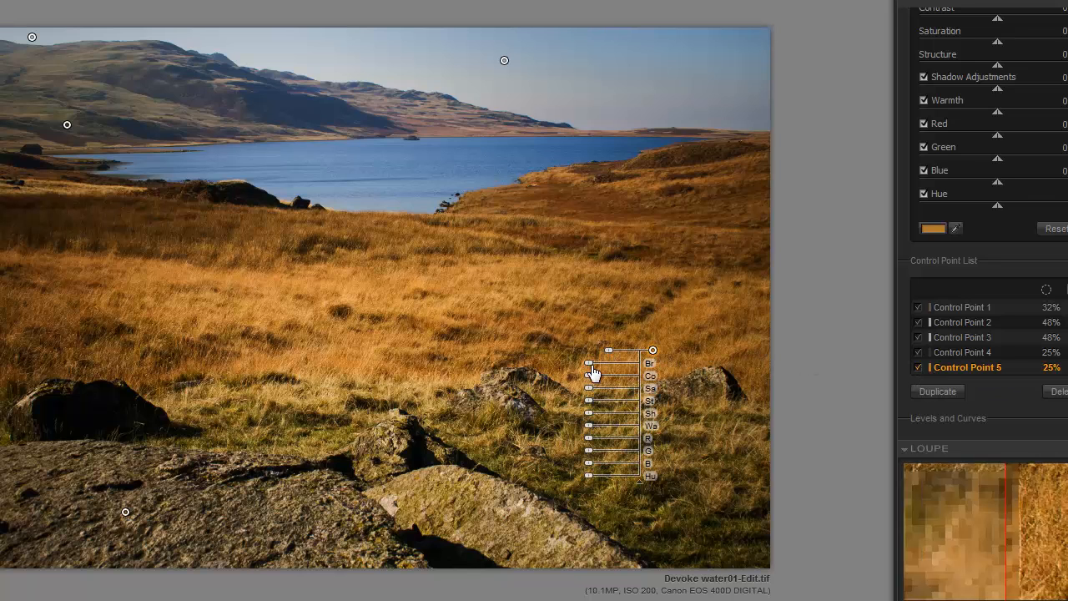
pyautogui.moveTo(592, 373); pyautogui.dragTo(593, 370)
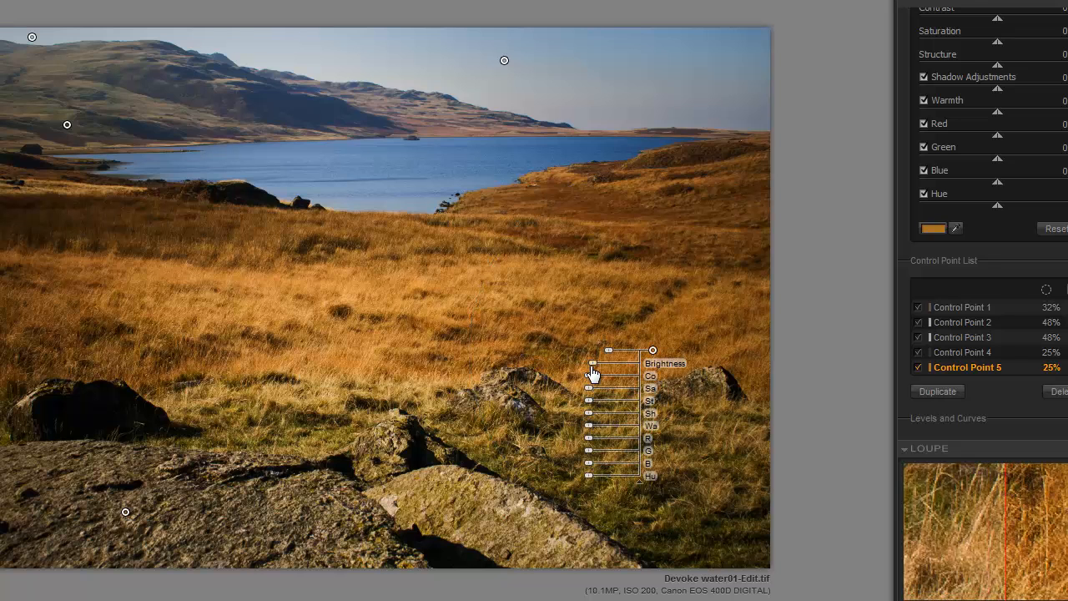
pyautogui.click(731, 412)
pyautogui.click(653, 352)
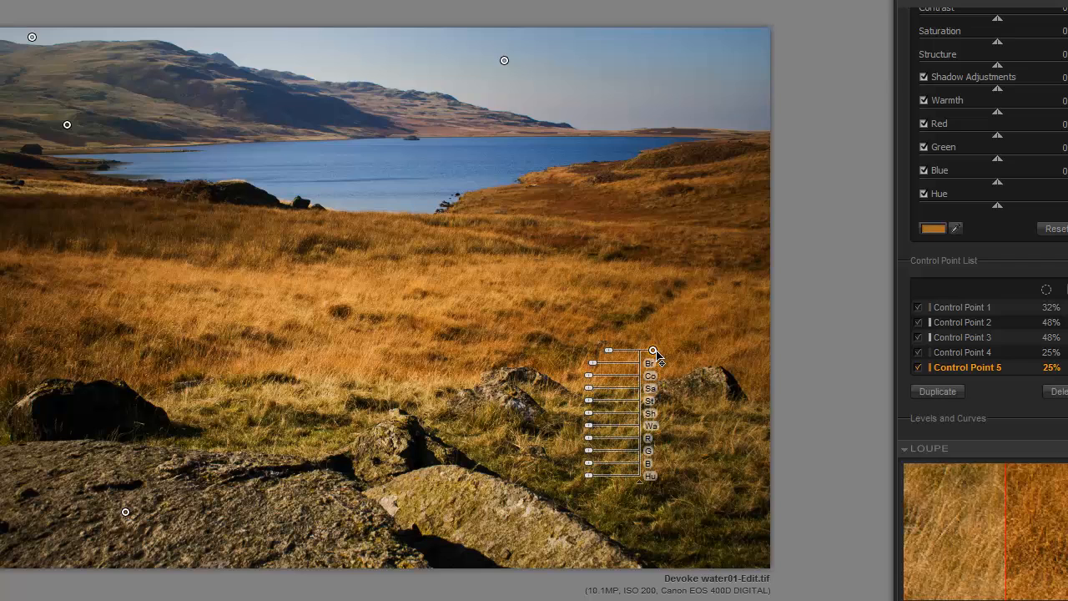
pyautogui.click(918, 368)
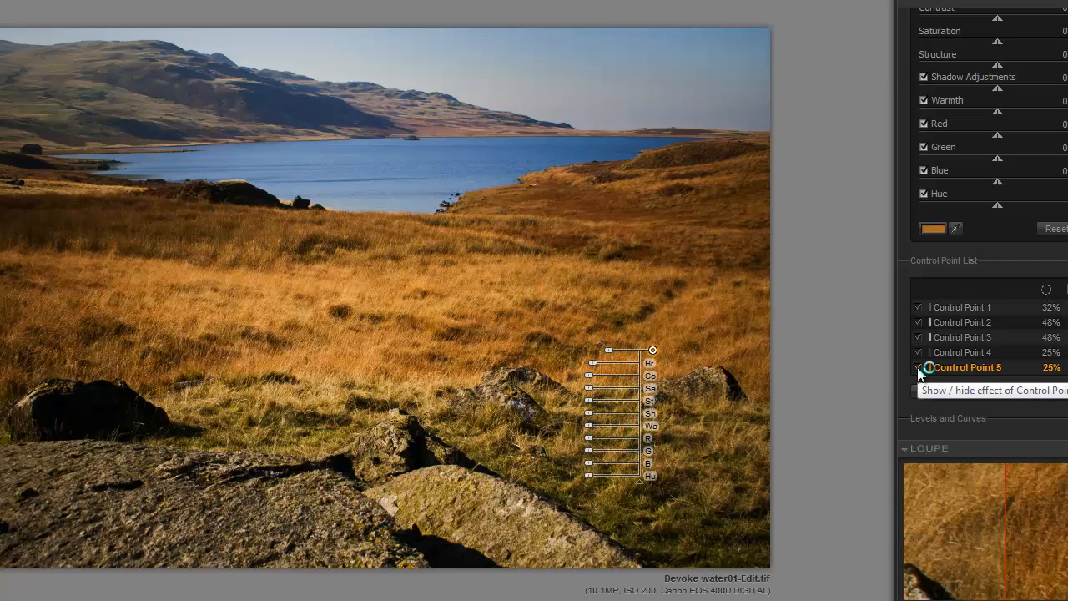
pyautogui.click(747, 364)
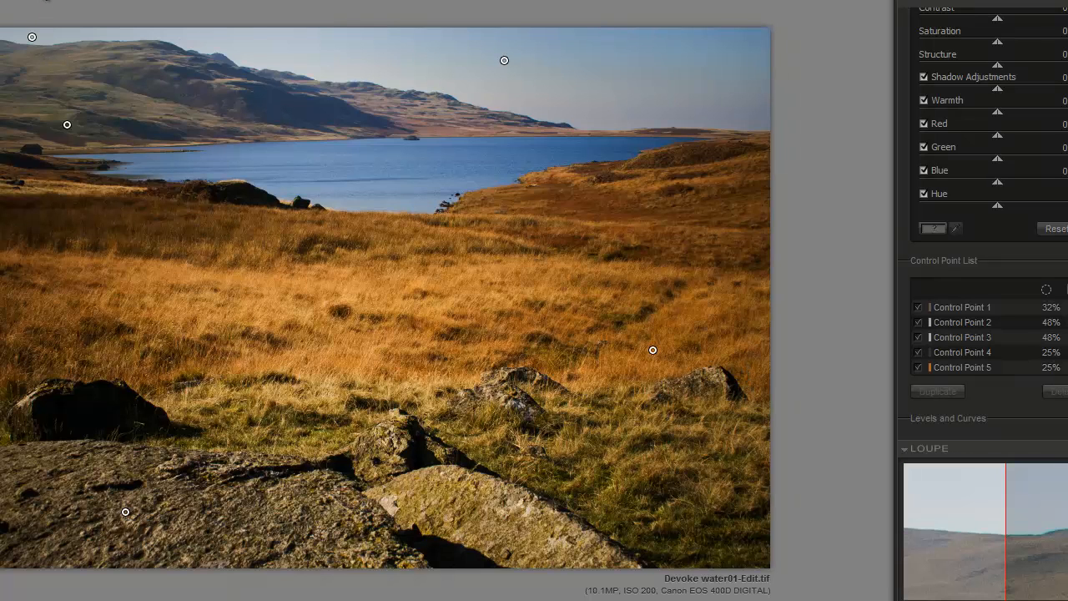
# Toggle the preview repeatedly to compare the whole photo before and after all the adjustments.
pyautogui.press('p')
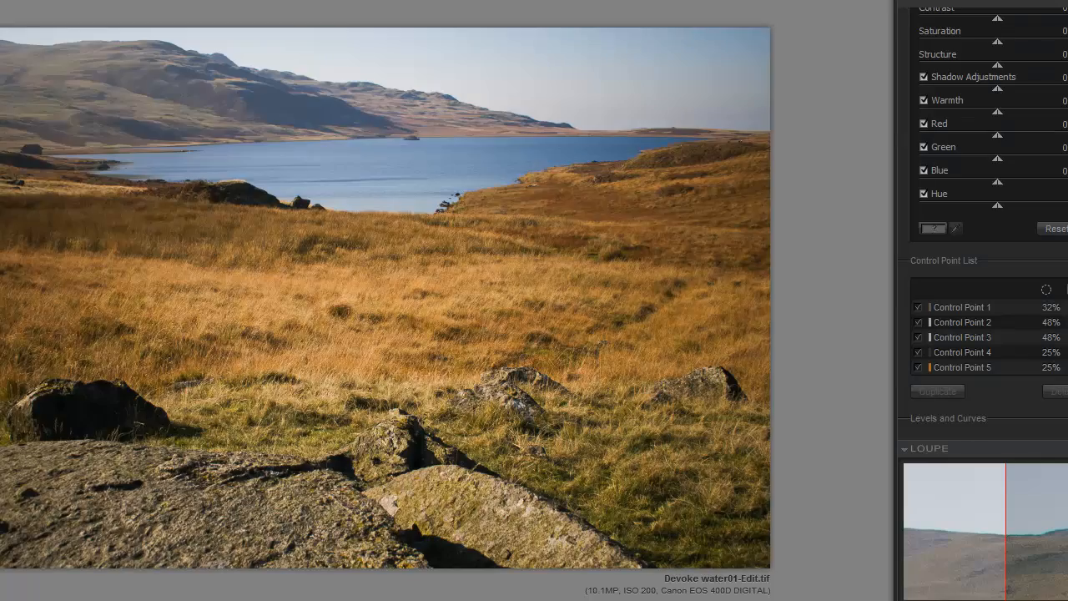
pyautogui.press('p')
pyautogui.press('p')
pyautogui.press('p')
pyautogui.press('p')
pyautogui.press('p')
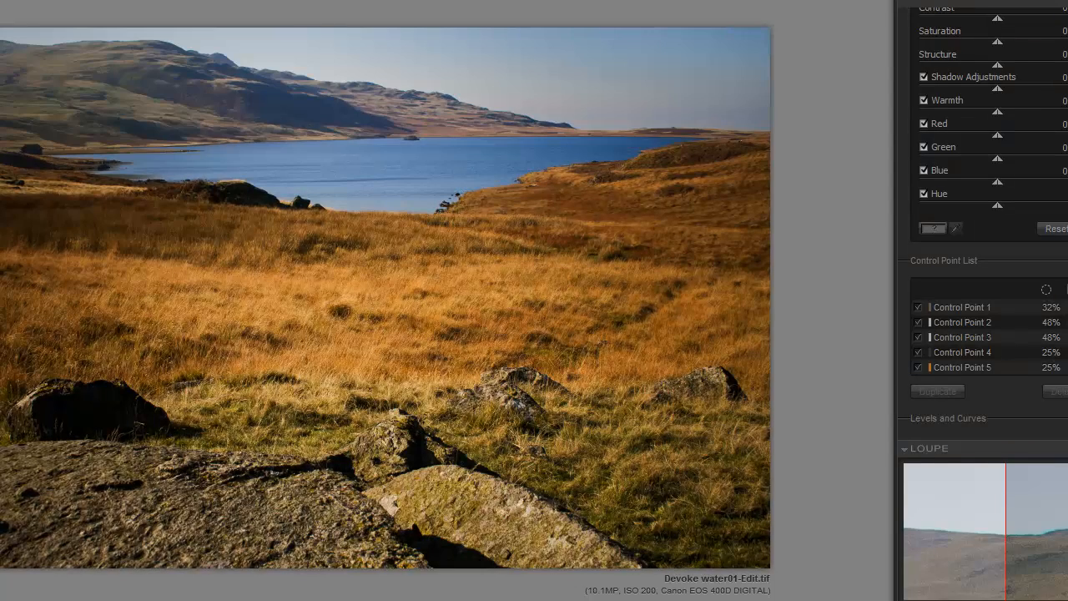
pyautogui.press('p')
pyautogui.press('p')
pyautogui.press('p')
pyautogui.press('p')
pyautogui.press('p')
pyautogui.press('p')
pyautogui.press('p')
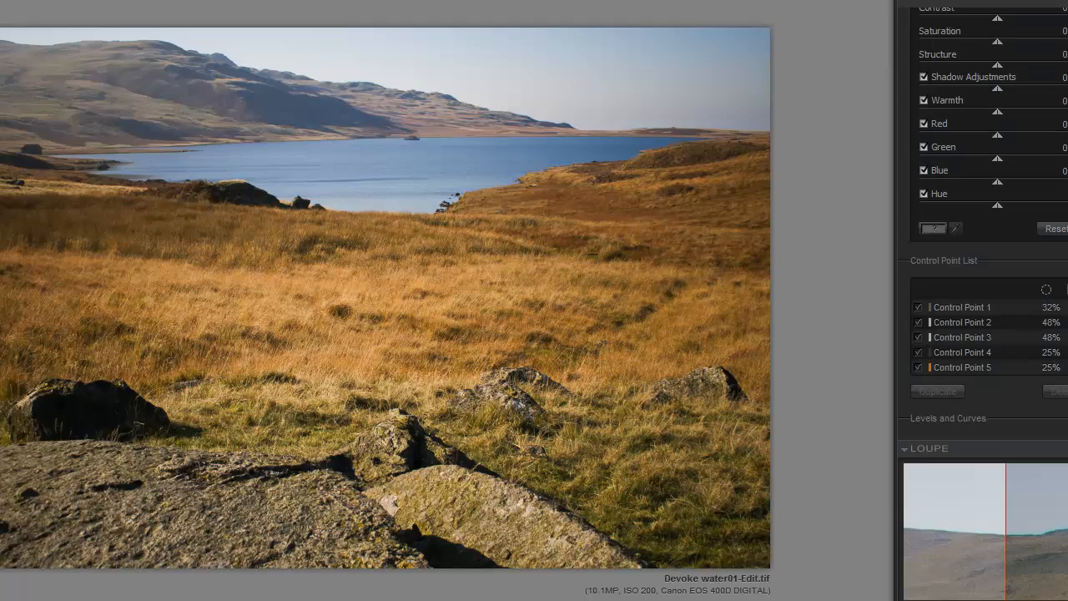
pyautogui.press('p')
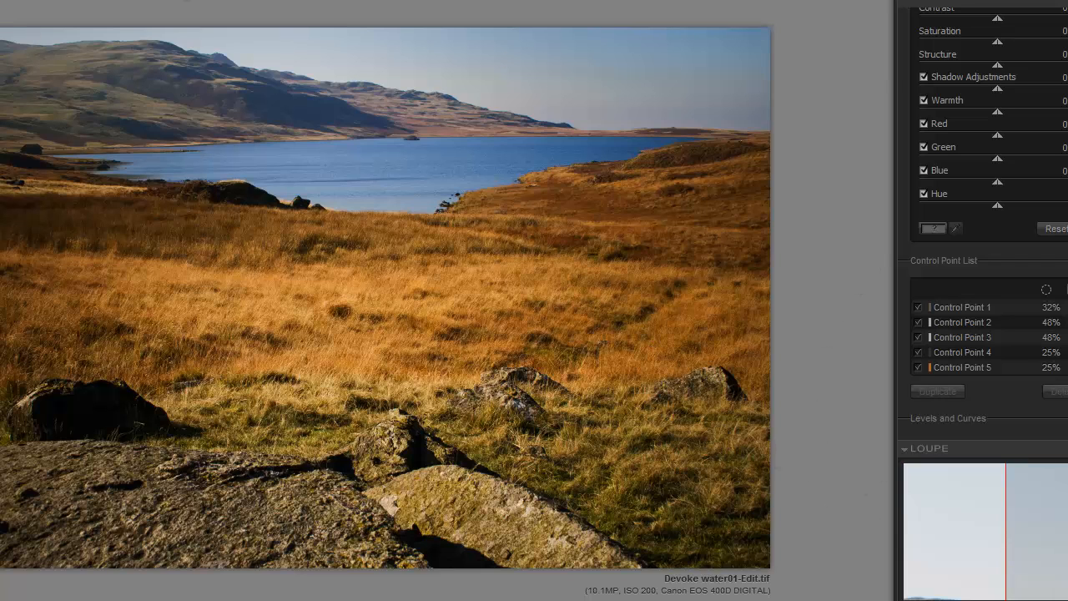
# Compare the original and edited photo in the split and two-image previews, and save the edit back to Lightroom.
pyautogui.click(17, 2)
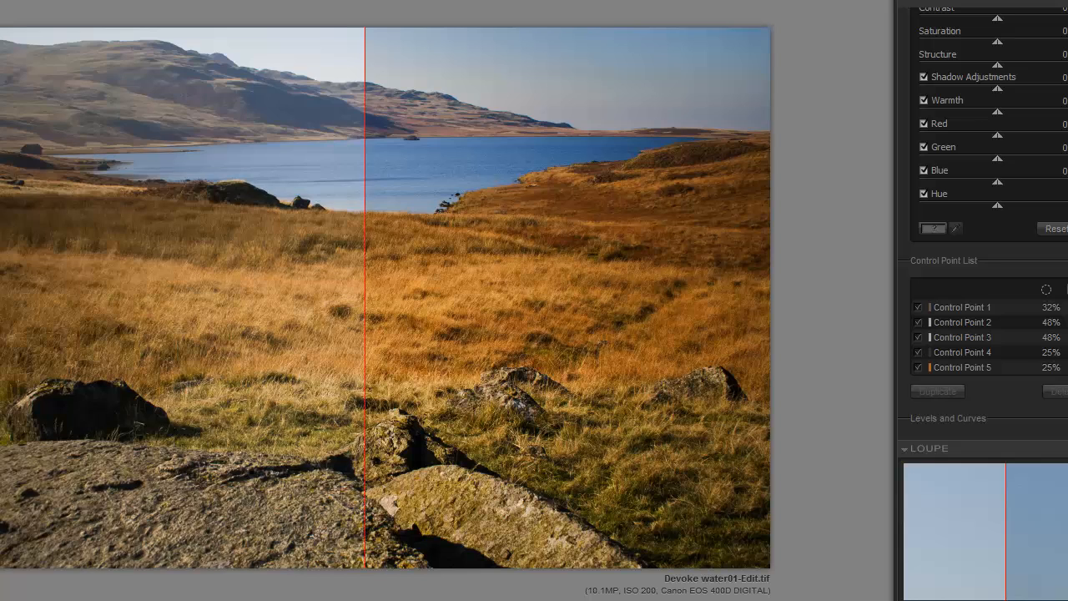
pyautogui.moveTo(365, 333); pyautogui.dragTo(246, 407)
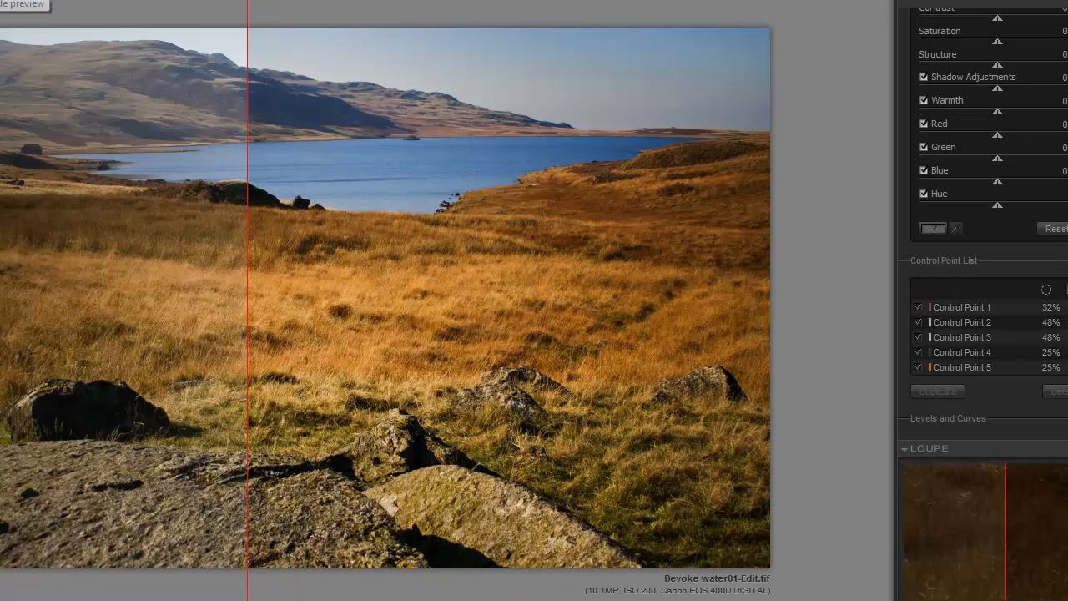
pyautogui.click(1, 2)
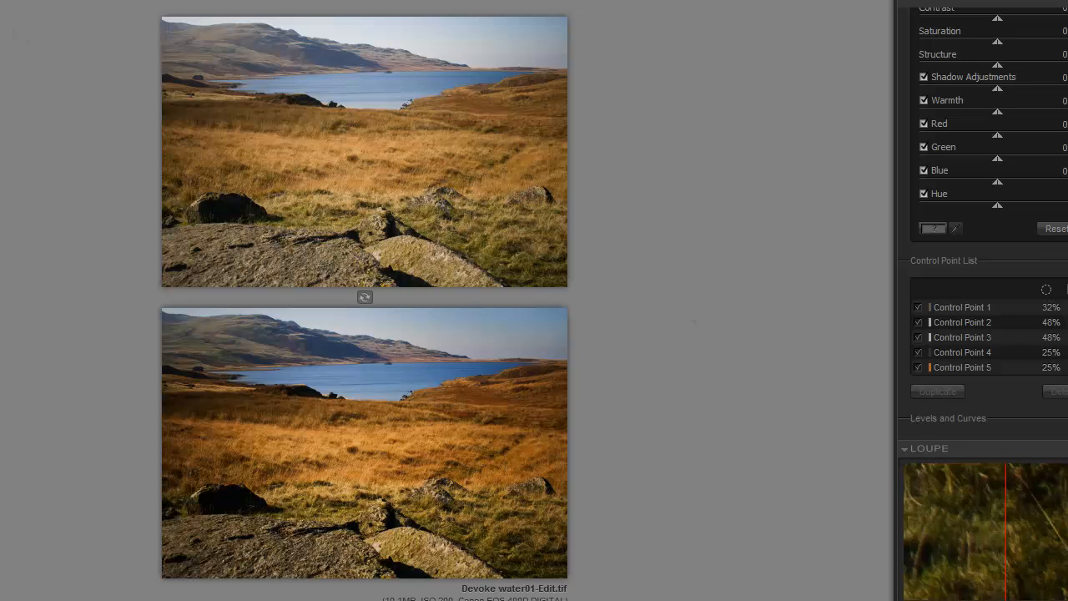
pyautogui.press('p')
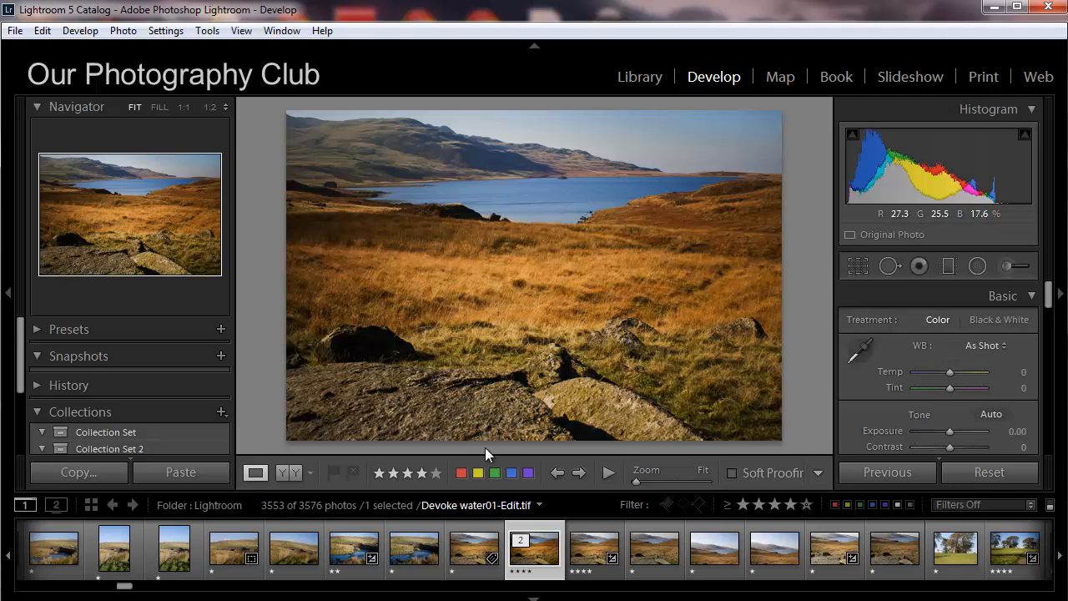
# Switch between Devoke water01.CR2 and Devoke water01-Edit.tif to compare the original with the Viveza edit, ending on the edit.
pyautogui.click(589, 555)
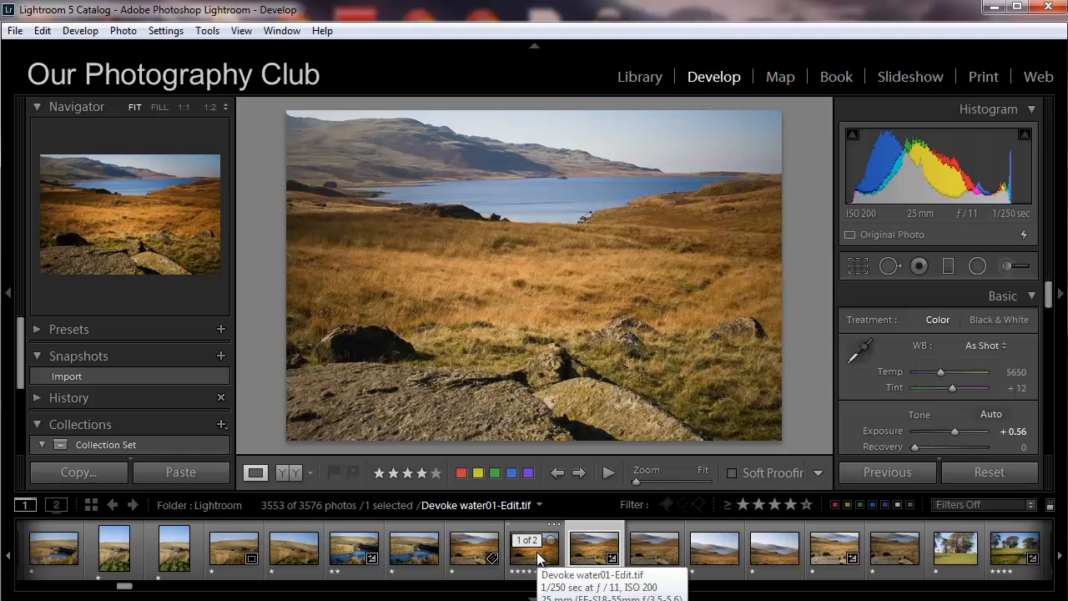
pyautogui.click(536, 552)
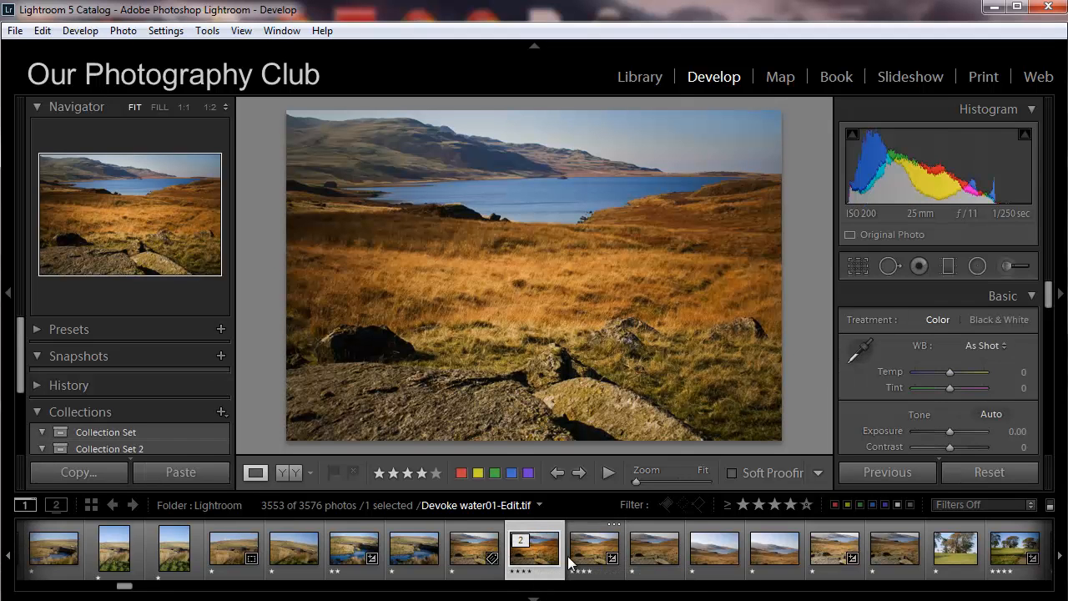
pyautogui.click(577, 558)
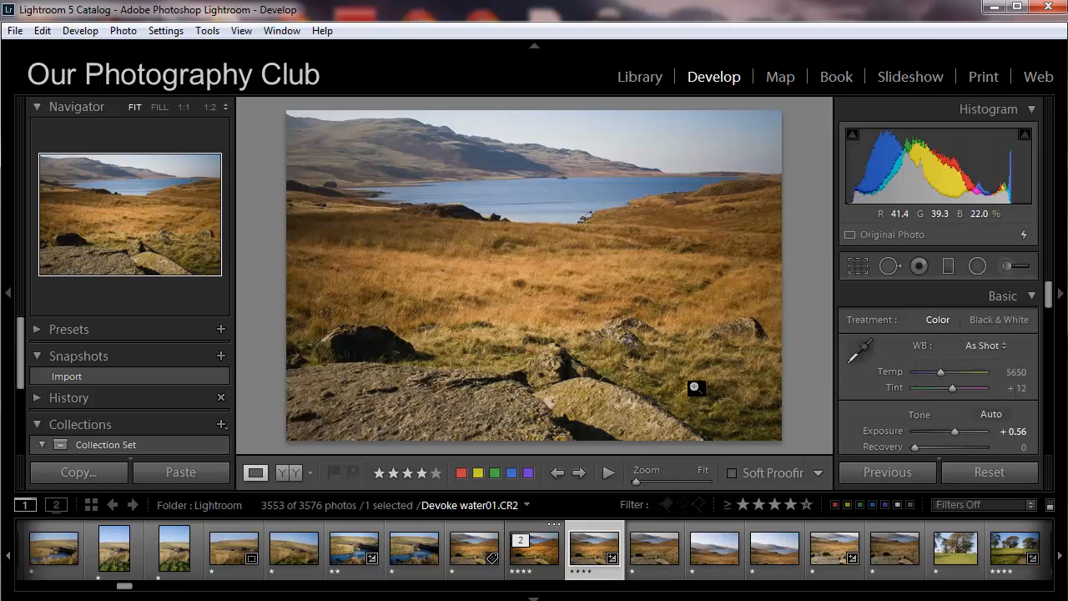
pyautogui.click(556, 557)
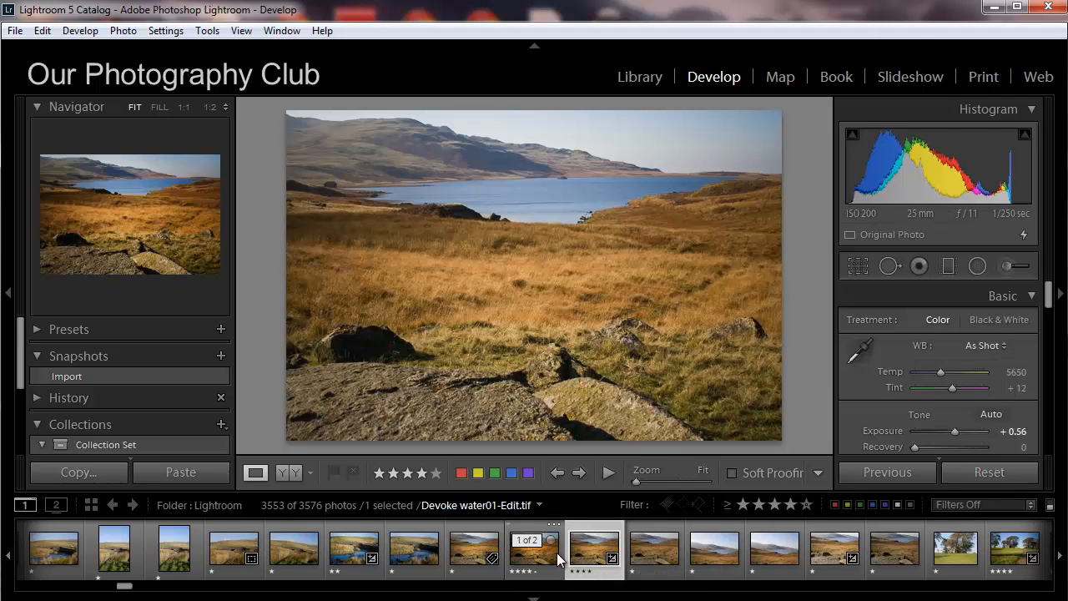
pyautogui.click(580, 562)
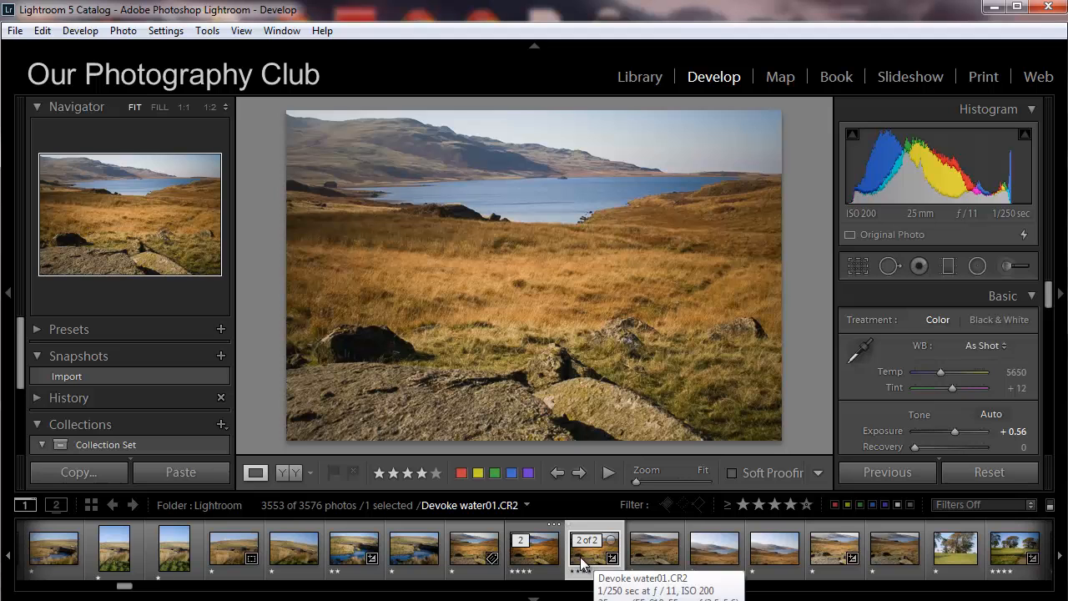
pyautogui.click(543, 561)
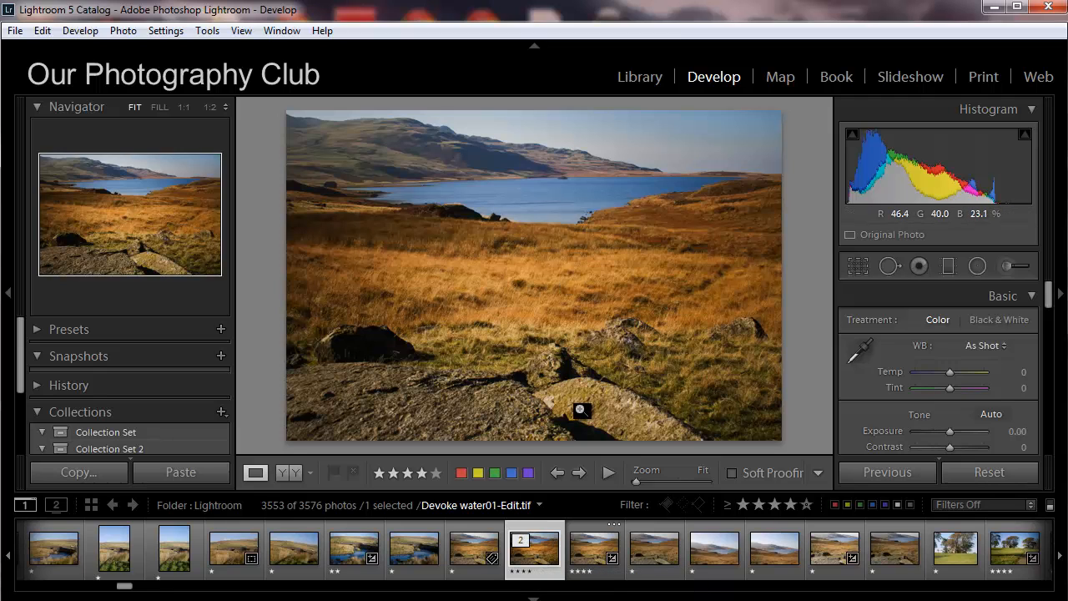
# Rate Devoke water01-Edit.tif five stars and compare the enlarged photo with its unedited version.
pyautogui.click(435, 473)
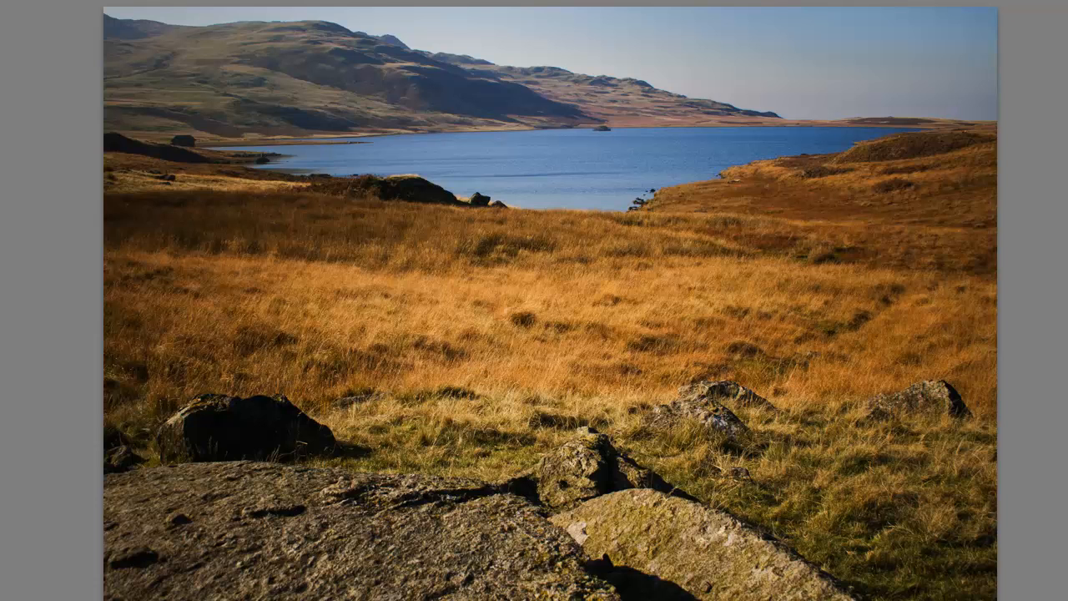
pyautogui.press('\\')
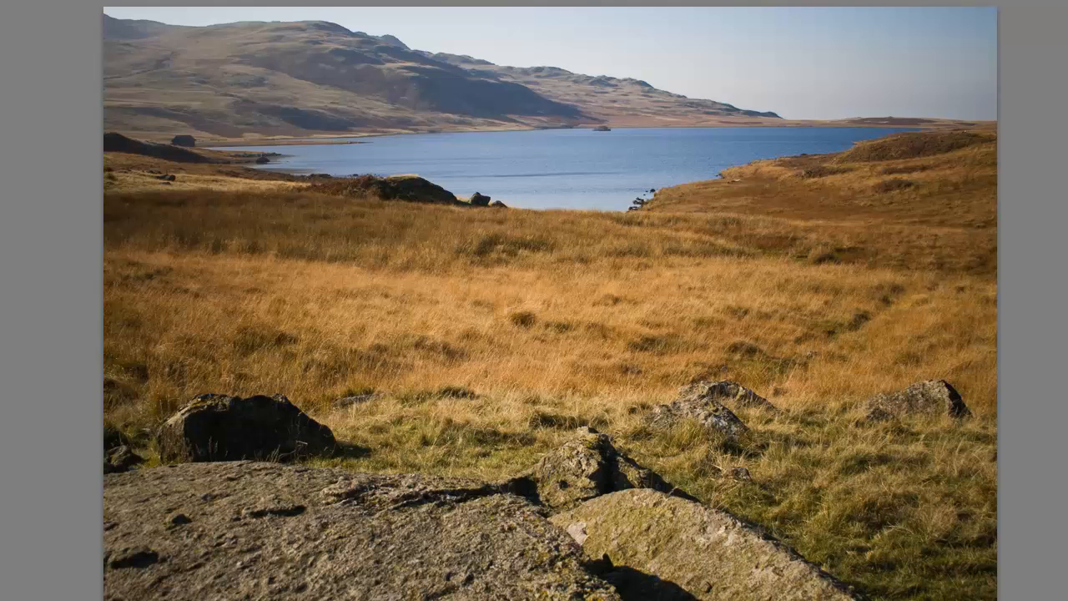
pyautogui.press('\\')
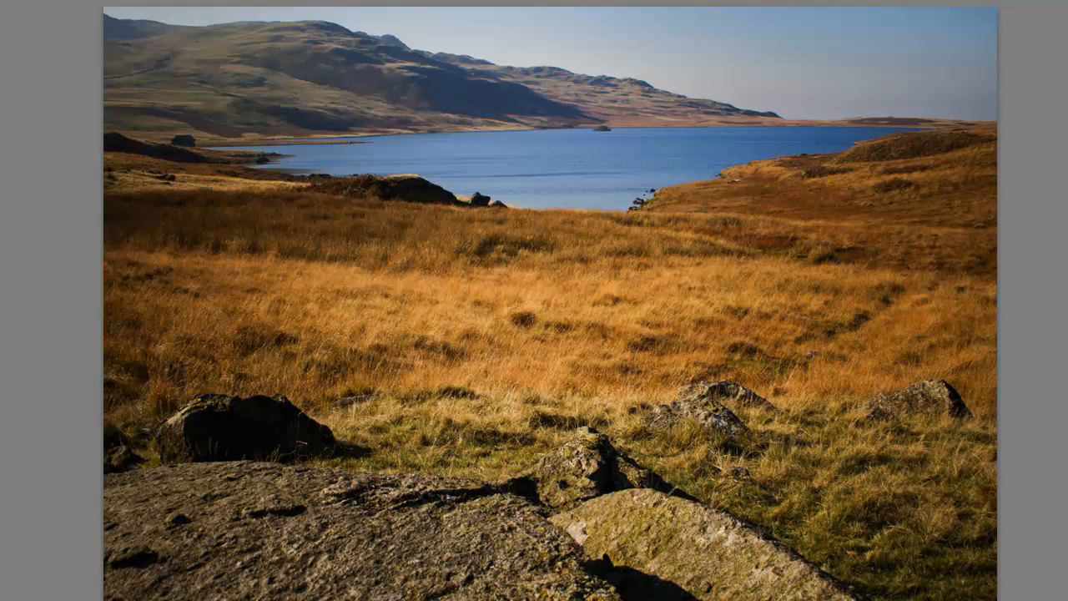